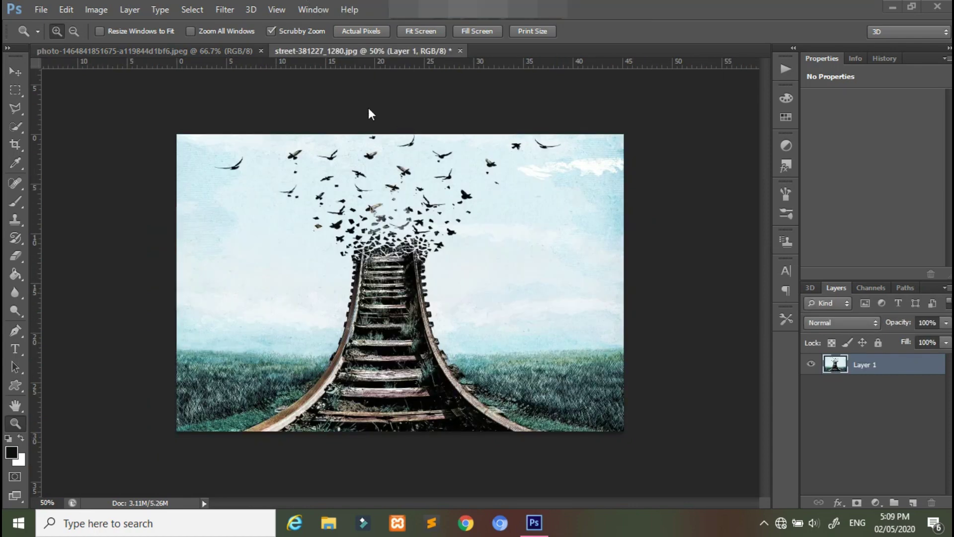
Drag the sea photo into the railway document at reduced opacity and position it over the tracks.
{"action": "left_click", "coordinate": [121, 53]}
{"action": "left_click_drag", "start_coordinate": [336, 277], "coordinate": [446, 242]}
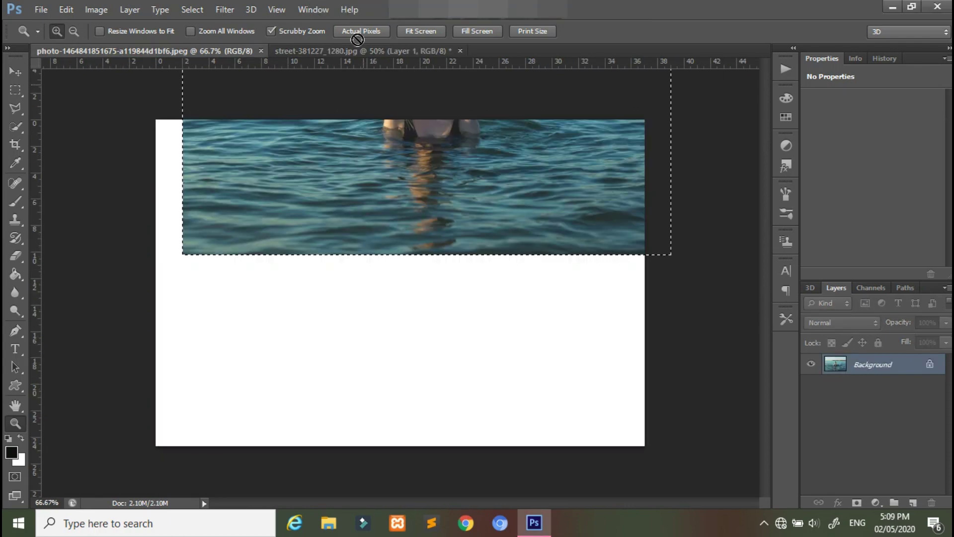
{"action": "left_click_drag", "start_coordinate": [446, 242], "coordinate": [409, 303]}
{"action": "left_click", "coordinate": [946, 342]}
{"action": "left_click_drag", "start_coordinate": [940, 341], "coordinate": [927, 341]}
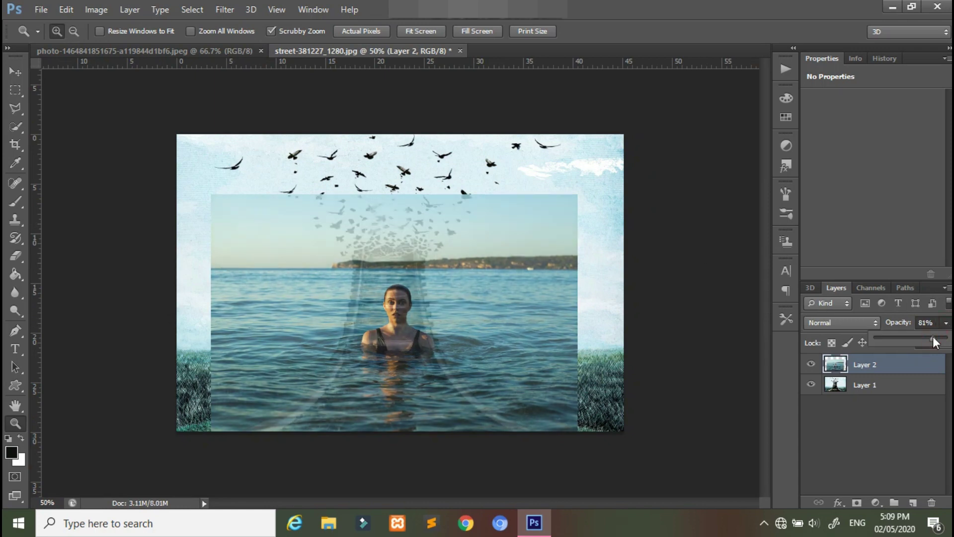
{"action": "left_click_drag", "start_coordinate": [480, 318], "coordinate": [474, 333]}
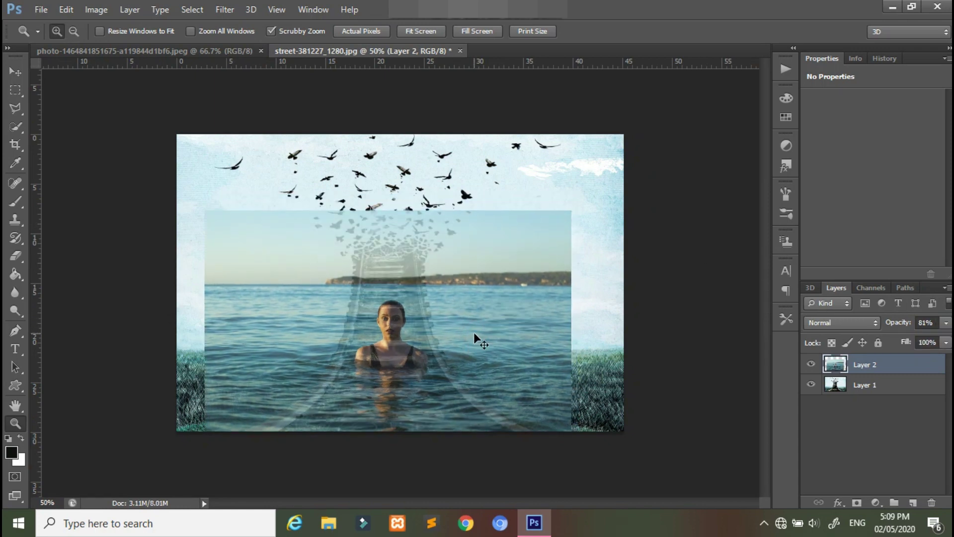
Scale and shift the sea photo with Free Transform, then restore it to 100% opacity.
{"action": "key", "text": "ctrl+t"}
{"action": "mouse_move", "coordinate": [572, 211]}
{"action": "left_mouse_down"}
{"action": "mouse_move", "coordinate": [520, 216]}
{"action": "mouse_move", "coordinate": [545, 187]}
{"action": "left_mouse_up"}
{"action": "left_click_drag", "start_coordinate": [444, 330], "coordinate": [458, 338]}
{"action": "left_click", "coordinate": [703, 31]}
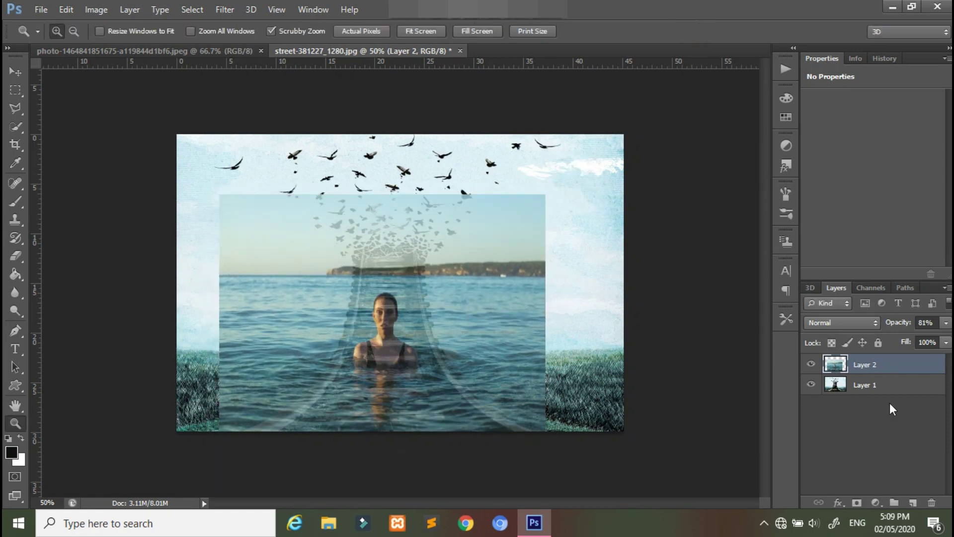
{"action": "left_click_drag", "start_coordinate": [946, 323], "coordinate": [950, 342]}
{"action": "left_click", "coordinate": [408, 347]}
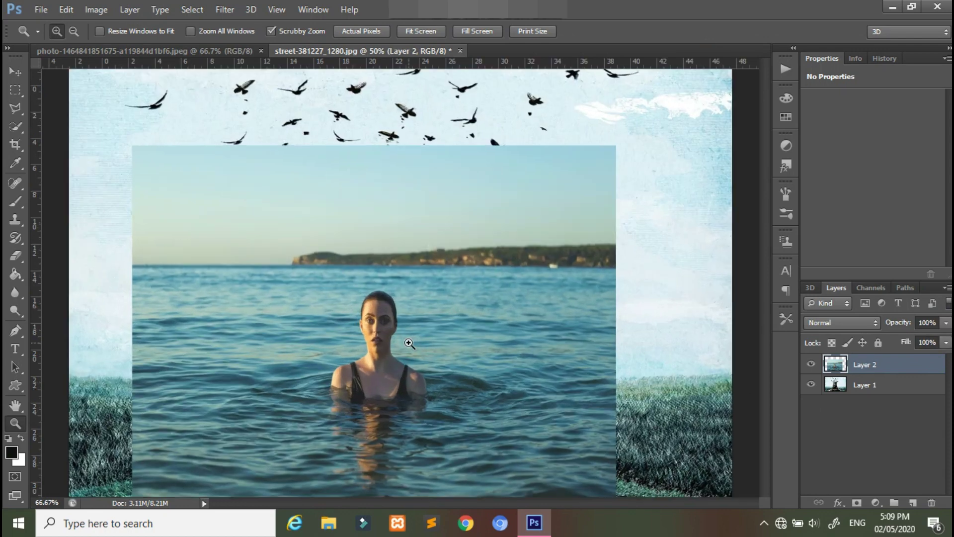
{"action": "left_click", "coordinate": [15, 126]}
Quick-select the woman's head and shoulders, subtract excess with Alt, and add a layer mask.
{"action": "mouse_move", "coordinate": [373, 283]}
{"action": "left_mouse_down"}
{"action": "mouse_move", "coordinate": [364, 367]}
{"action": "mouse_move", "coordinate": [423, 393]}
{"action": "left_mouse_up"}
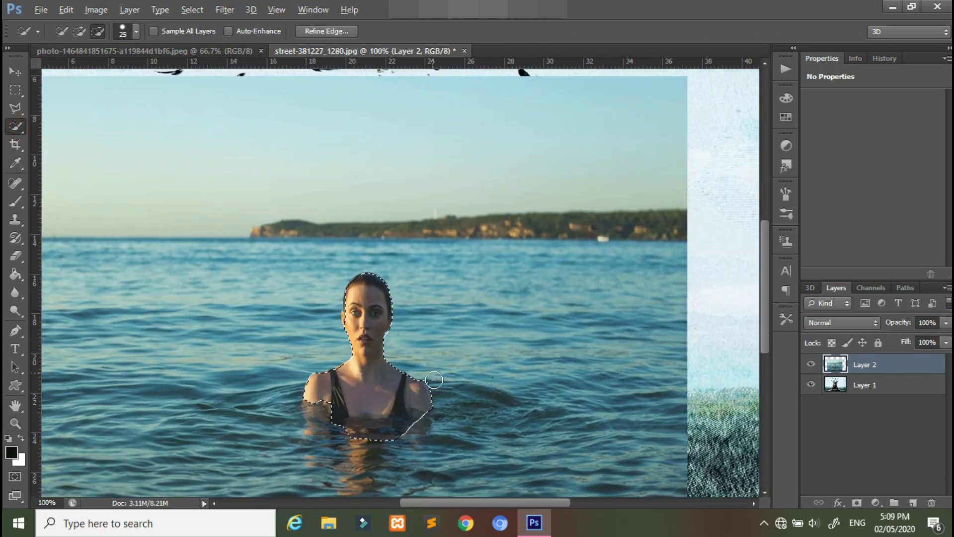
{"action": "left_click", "coordinate": [388, 335], "text": "alt"}
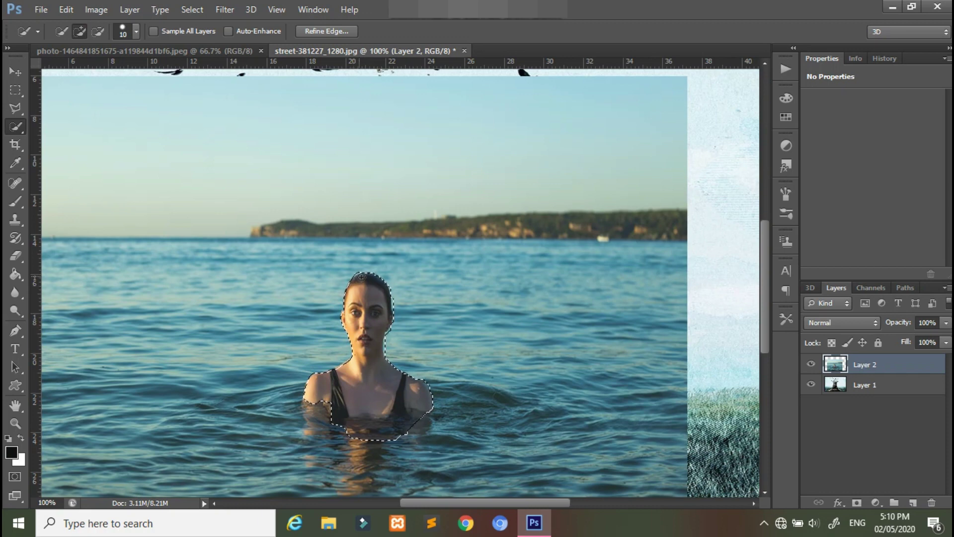
{"action": "key", "text": "alt"}
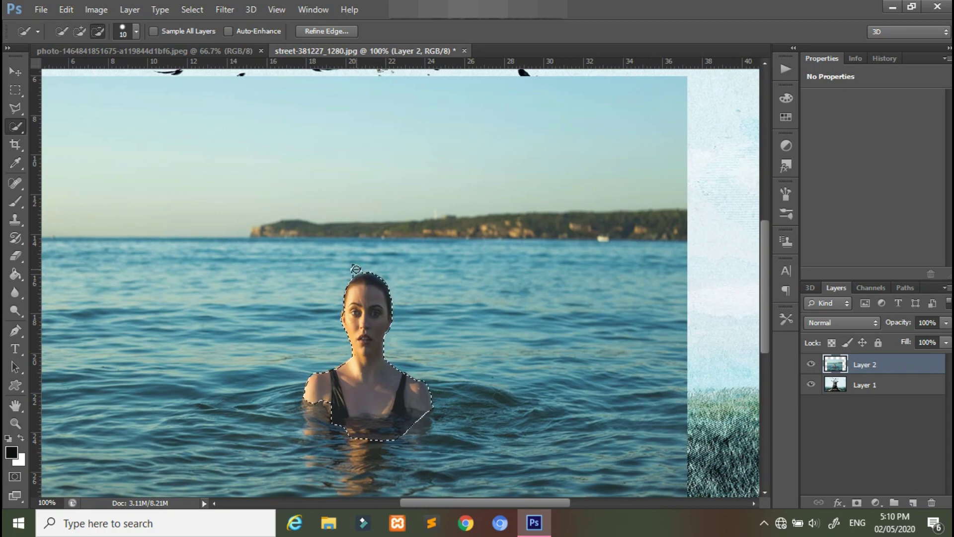
{"action": "left_click", "coordinate": [379, 275], "text": "alt"}
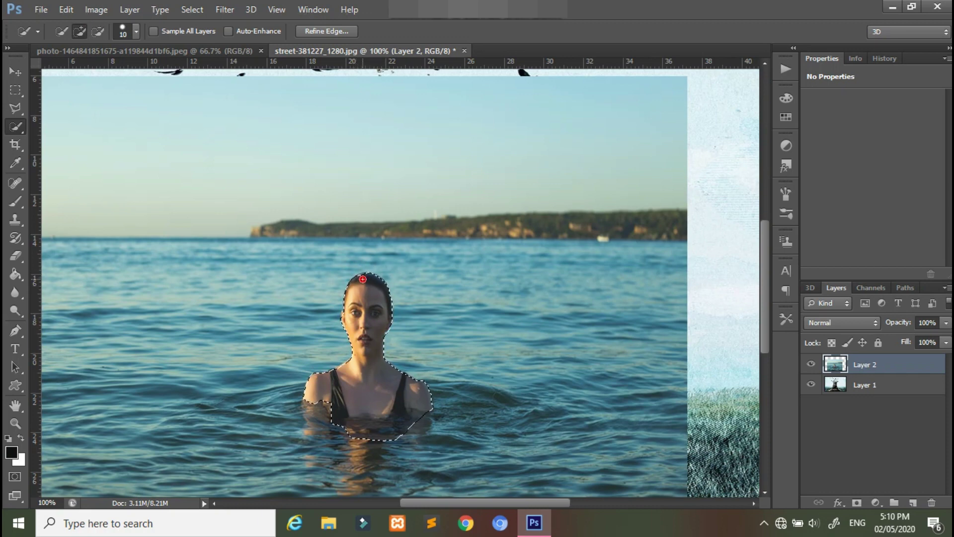
{"action": "left_click", "coordinate": [856, 502]}
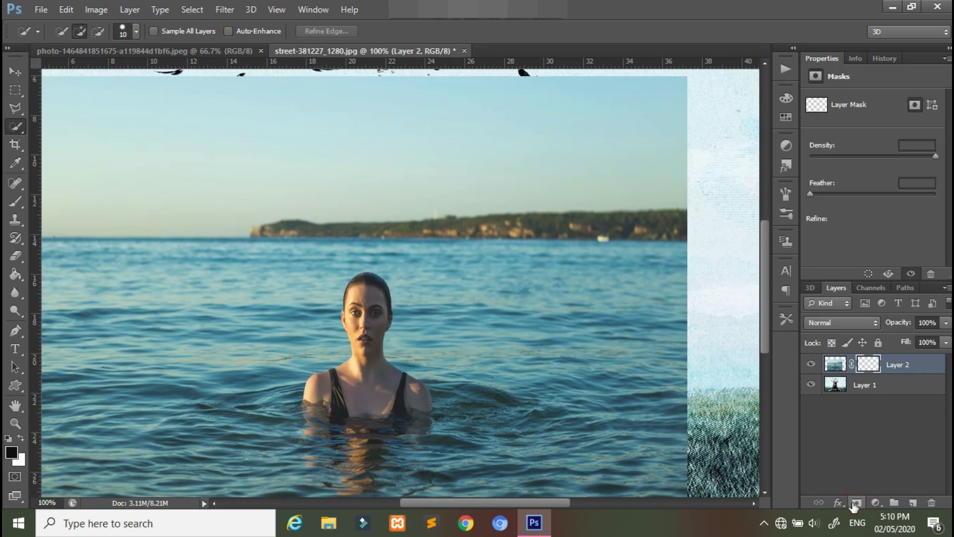
{"action": "key", "text": "z"}
{"action": "left_click", "coordinate": [518, 381], "text": "alt"}
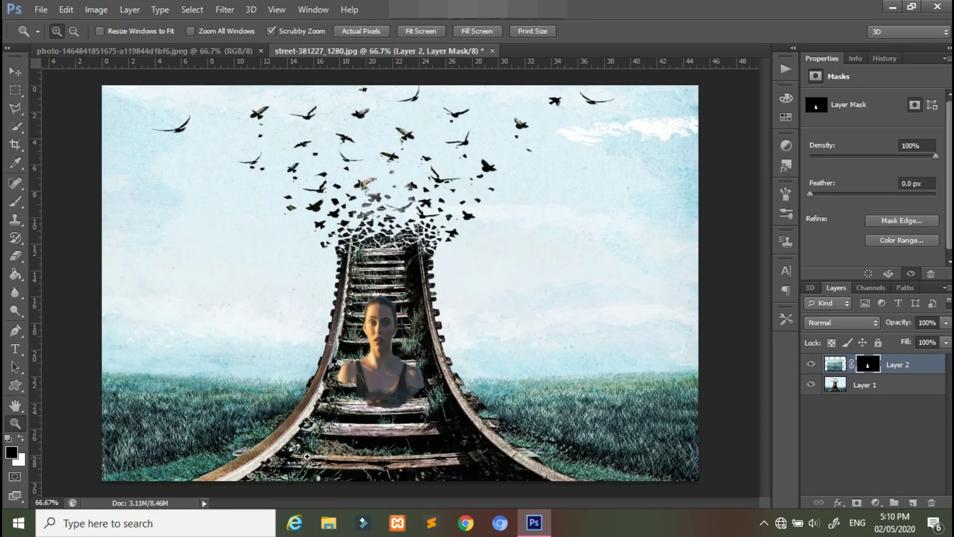
Paint white on the sea layer's mask to reveal water around and below the woman.
{"action": "key", "text": "b"}
{"action": "key", "text": "x"}
{"action": "mouse_move", "coordinate": [336, 386]}
{"action": "left_mouse_down"}
{"action": "mouse_move", "coordinate": [413, 415]}
{"action": "mouse_move", "coordinate": [407, 378]}
{"action": "left_mouse_up"}
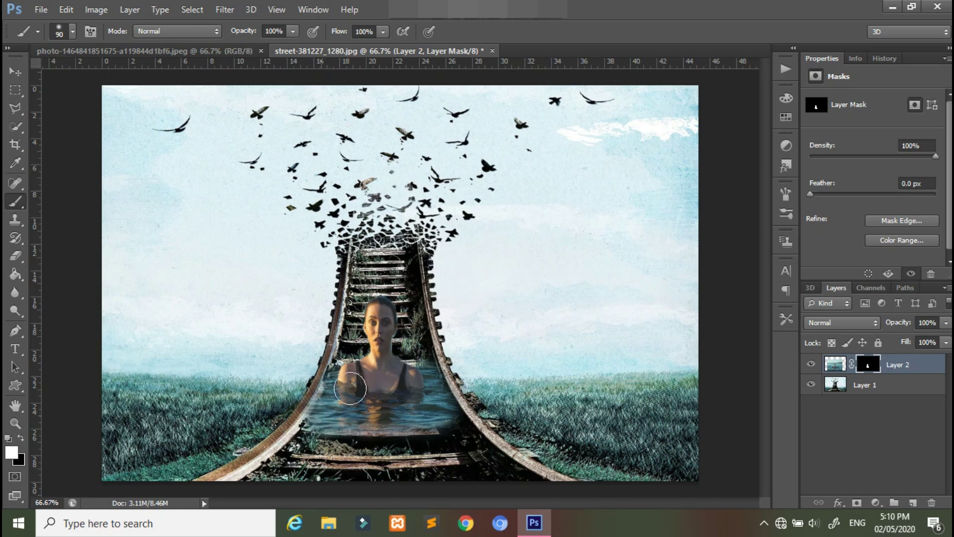
{"action": "left_click_drag", "start_coordinate": [420, 395], "coordinate": [387, 423]}
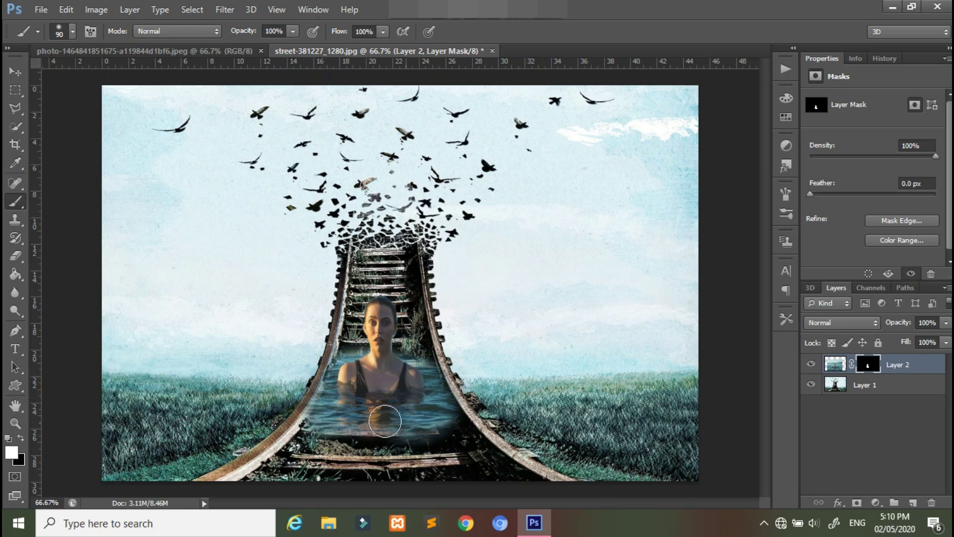
{"action": "left_click_drag", "start_coordinate": [834, 392], "coordinate": [834, 393]}
Duplicate the masked sea layer and set the original to Hard Light at lower opacity.
{"action": "key", "text": "x"}
{"action": "left_click", "coordinate": [834, 384]}
{"action": "left_click", "coordinate": [868, 384]}
{"action": "key", "text": "x"}
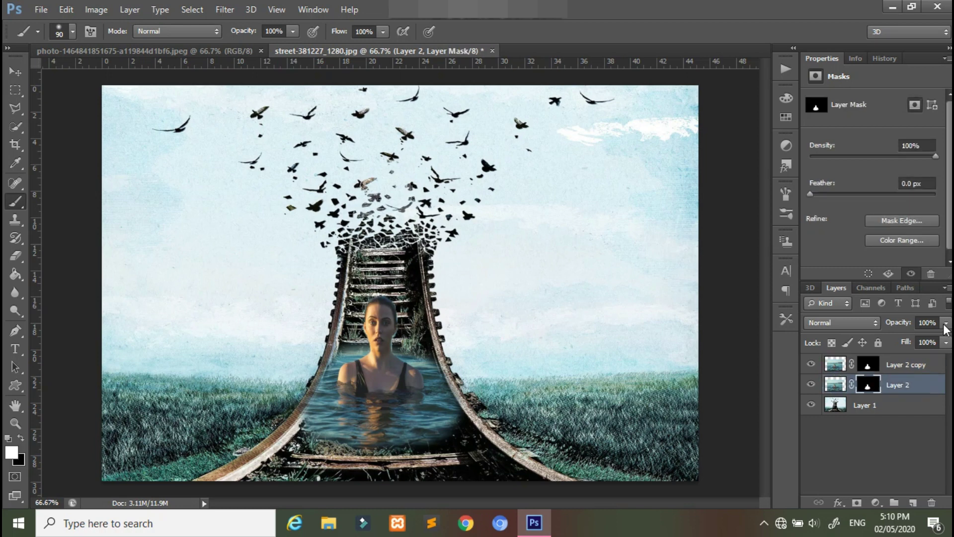
{"action": "left_click", "coordinate": [840, 322]}
{"action": "left_click", "coordinate": [838, 199]}
{"action": "left_click", "coordinate": [945, 323]}
{"action": "left_click_drag", "start_coordinate": [945, 338], "coordinate": [933, 339]}
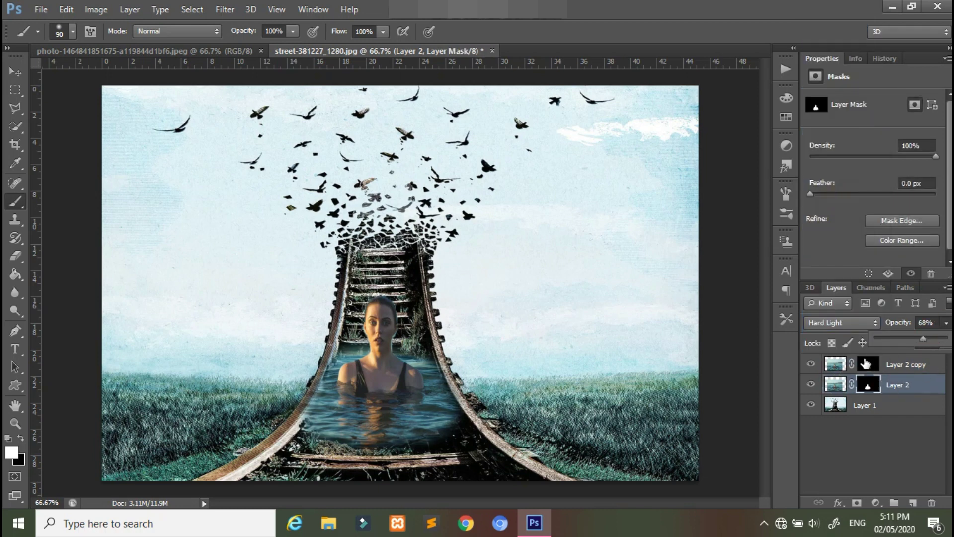
Group both sea layers into Group 1 and add a Hue/Saturation adjustment layer.
{"action": "left_click", "coordinate": [836, 367], "text": "shift"}
{"action": "key", "text": "ctrl+g"}
{"action": "left_click", "coordinate": [874, 503]}
{"action": "left_click", "coordinate": [857, 333]}
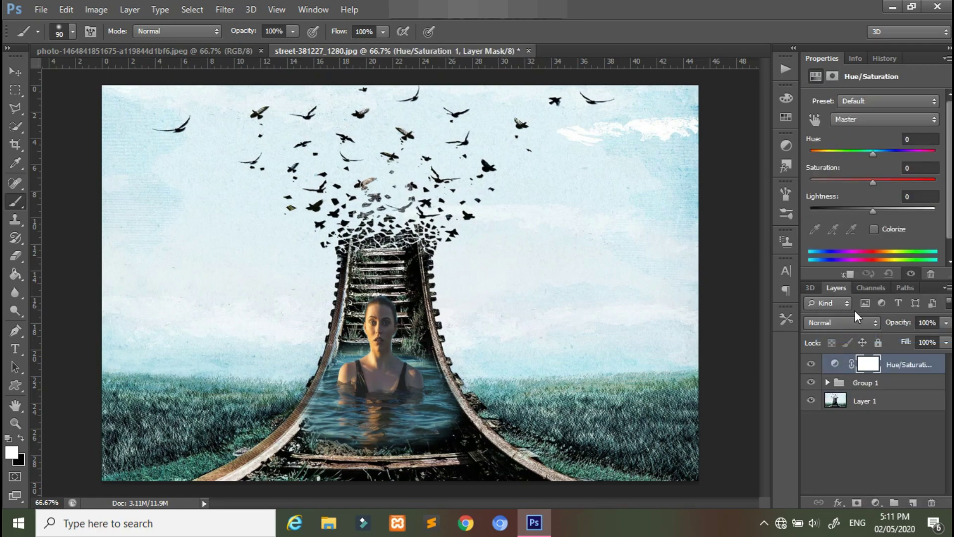
Clip the Hue/Saturation to Group 1 and set Cyans and Blues saturation to -100.
{"action": "left_click", "coordinate": [847, 274]}
{"action": "left_click", "coordinate": [878, 119]}
{"action": "left_click", "coordinate": [857, 181]}
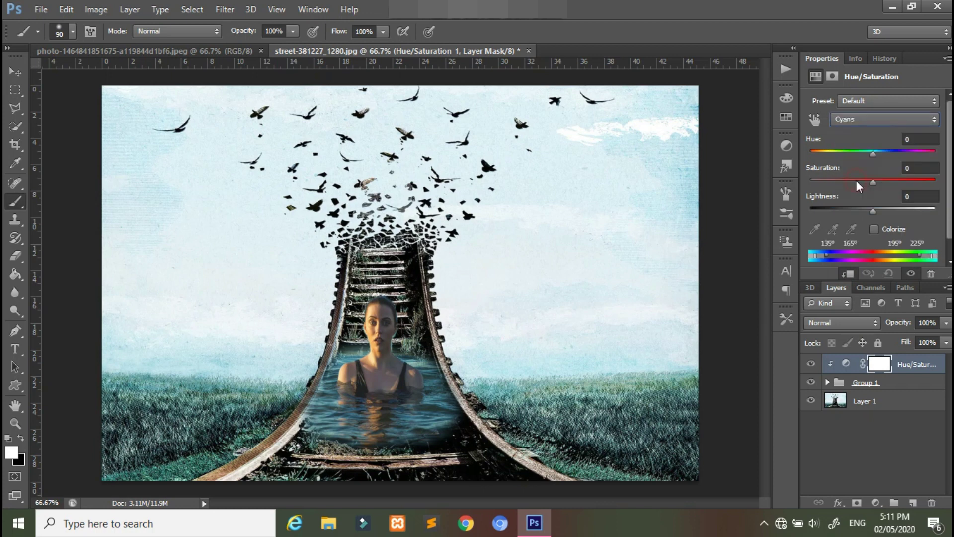
{"action": "left_click_drag", "start_coordinate": [873, 183], "coordinate": [809, 181]}
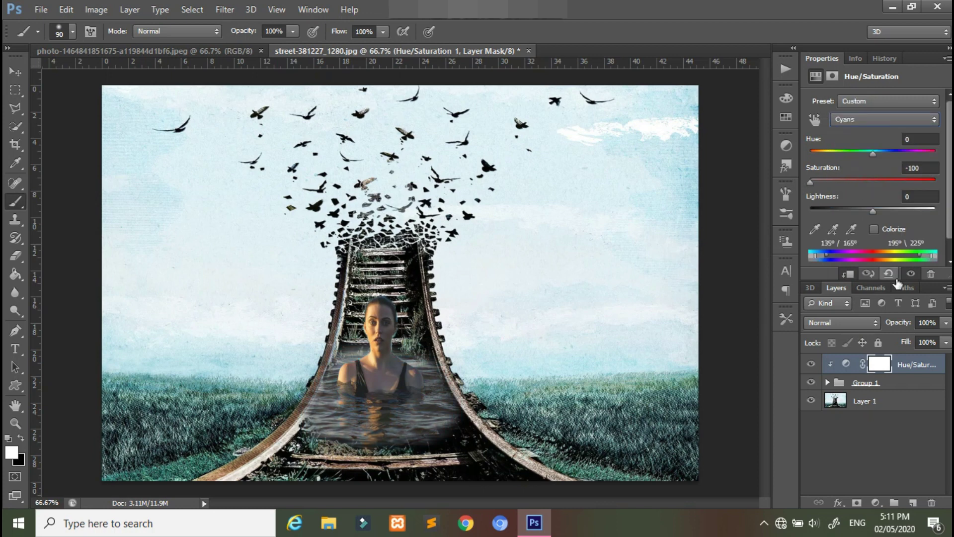
{"action": "left_click", "coordinate": [884, 120]}
{"action": "left_click", "coordinate": [870, 183]}
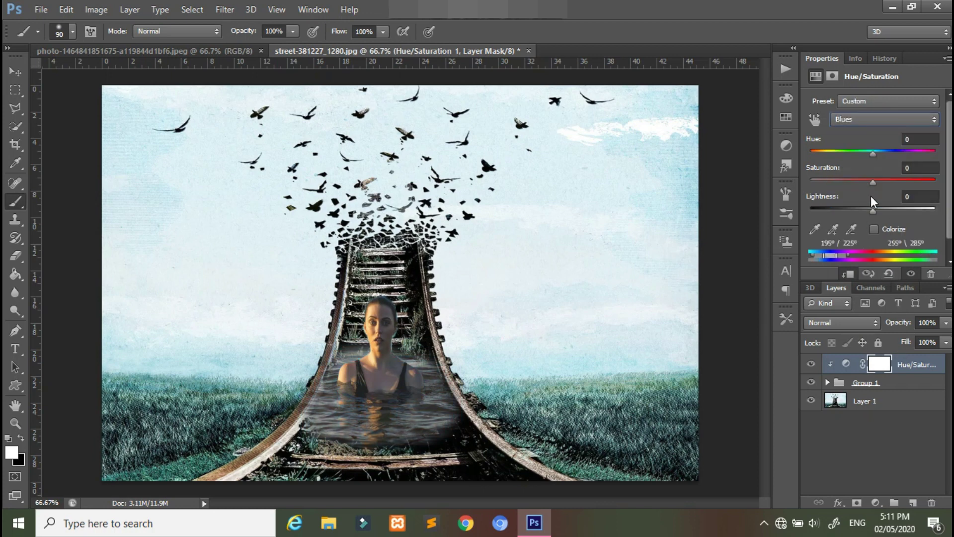
{"action": "left_click_drag", "start_coordinate": [872, 183], "coordinate": [801, 193]}
Convert the railway background Layer 1 into a Smart Object.
{"action": "left_click", "coordinate": [832, 400]}
{"action": "right_click", "coordinate": [834, 400]}
{"action": "right_click", "coordinate": [889, 400]}
{"action": "left_click", "coordinate": [650, 146]}
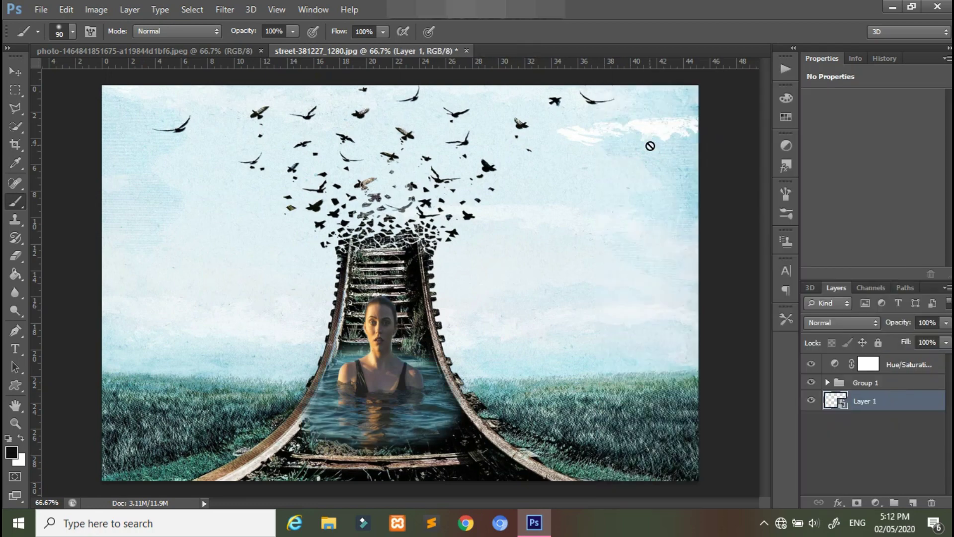
Apply a Gaussian Blur of radius 3.9 to the railway smart object.
{"action": "left_click", "coordinate": [226, 10]}
{"action": "mouse_move", "coordinate": [232, 97]}
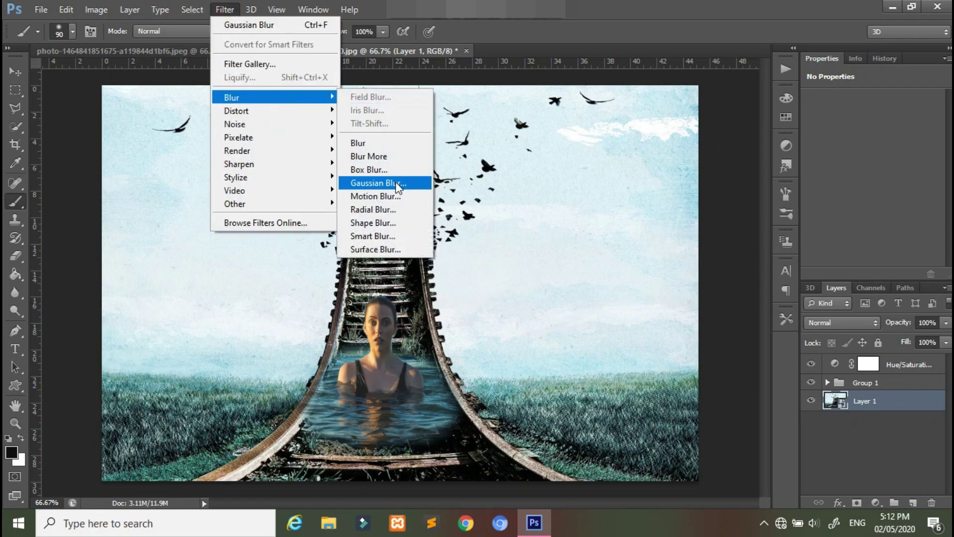
{"action": "left_click", "coordinate": [397, 184]}
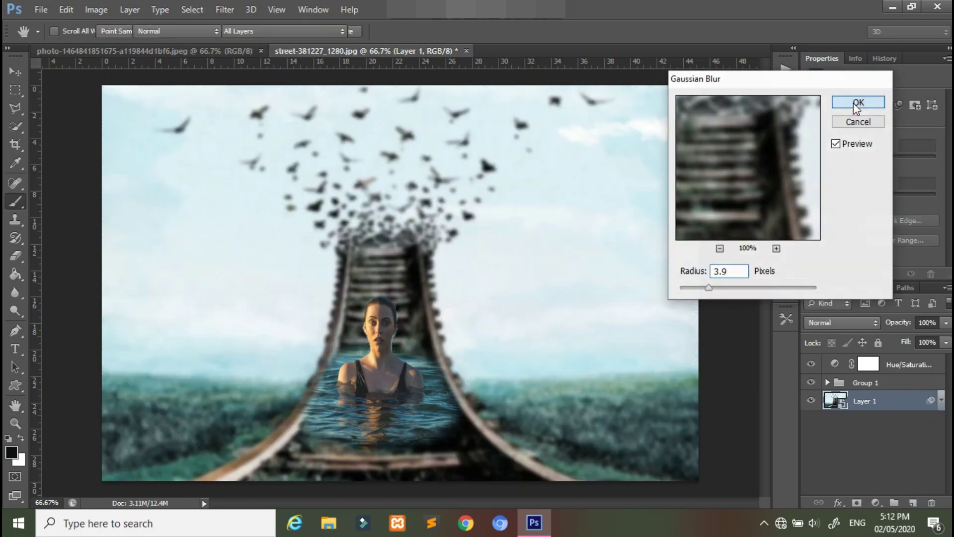
{"action": "left_click", "coordinate": [858, 103]}
Paint black on the Smart Filter mask to keep the rails, woman and nearby birds sharp.
{"action": "left_click", "coordinate": [864, 423]}
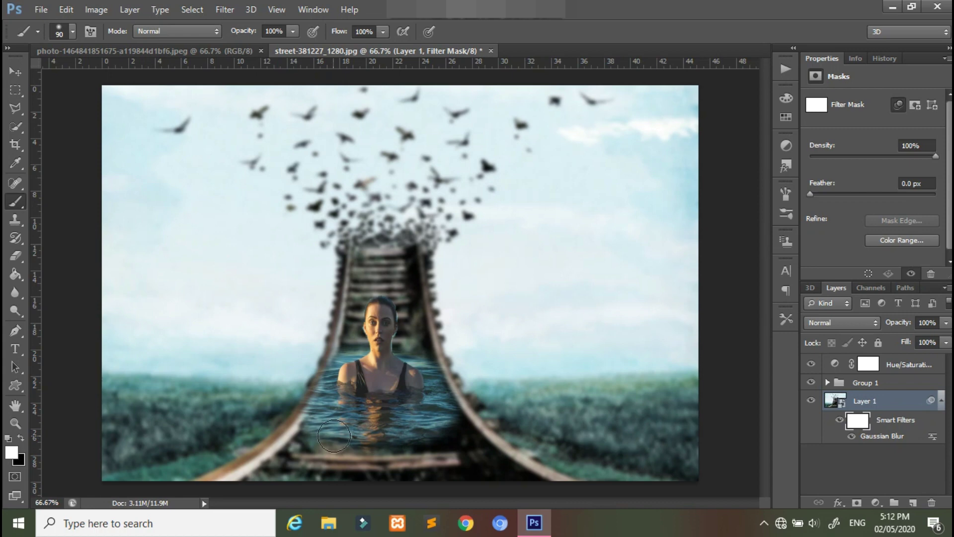
{"action": "left_click_drag", "start_coordinate": [288, 456], "coordinate": [230, 490]}
{"action": "mouse_move", "coordinate": [270, 466]}
{"action": "left_mouse_down"}
{"action": "mouse_move", "coordinate": [329, 384]}
{"action": "mouse_move", "coordinate": [448, 398]}
{"action": "mouse_move", "coordinate": [528, 485]}
{"action": "mouse_move", "coordinate": [390, 452]}
{"action": "left_mouse_up"}
{"action": "left_click_drag", "start_coordinate": [372, 326], "coordinate": [317, 413]}
{"action": "mouse_move", "coordinate": [441, 422]}
{"action": "left_mouse_down"}
{"action": "mouse_move", "coordinate": [407, 268]}
{"action": "mouse_move", "coordinate": [370, 254]}
{"action": "mouse_move", "coordinate": [348, 196]}
{"action": "mouse_move", "coordinate": [284, 164]}
{"action": "mouse_move", "coordinate": [308, 139]}
{"action": "mouse_move", "coordinate": [424, 228]}
{"action": "mouse_move", "coordinate": [471, 176]}
{"action": "mouse_move", "coordinate": [588, 89]}
{"action": "mouse_move", "coordinate": [363, 145]}
{"action": "mouse_move", "coordinate": [319, 106]}
{"action": "mouse_move", "coordinate": [245, 100]}
{"action": "left_mouse_up"}
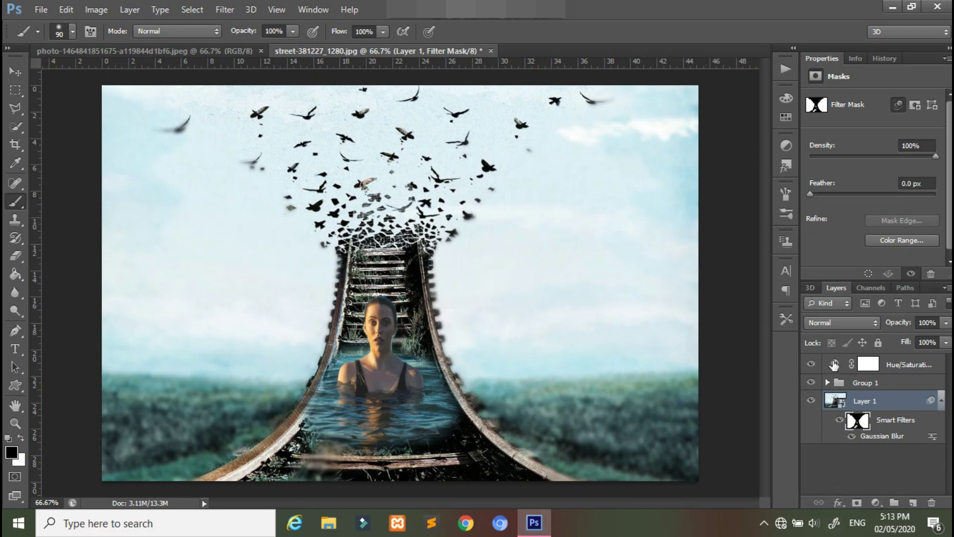
Clip the Hue/Saturation adjustment layer to Group 1.
{"action": "right_click", "coordinate": [901, 366]}
{"action": "key", "text": "Escape"}
{"action": "right_click", "coordinate": [909, 365]}
{"action": "left_click", "coordinate": [663, 221]}
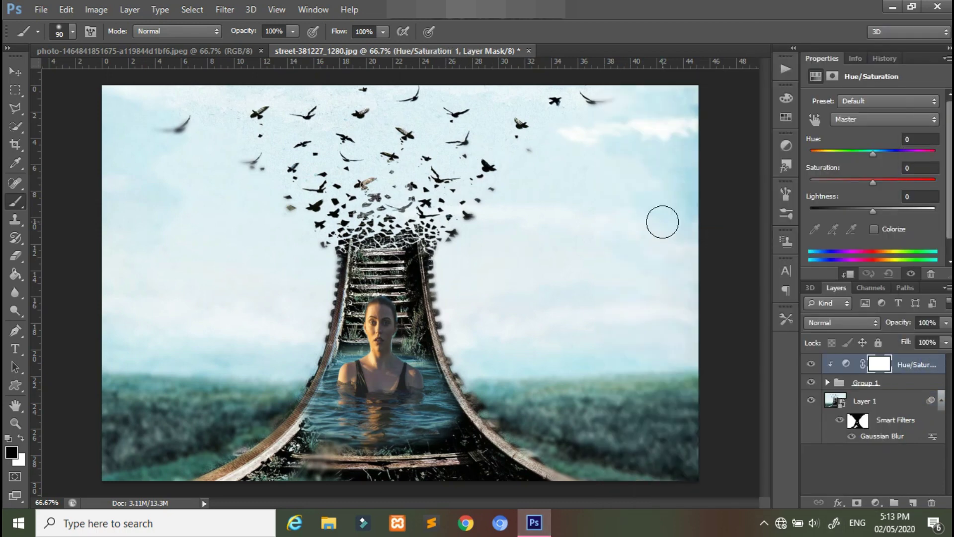
Set Cyans to hue -12 and saturation -98, and Blues saturation to -100.
{"action": "left_click", "coordinate": [866, 119]}
{"action": "left_click", "coordinate": [866, 171]}
{"action": "left_click_drag", "start_coordinate": [870, 153], "coordinate": [804, 185]}
{"action": "left_click", "coordinate": [901, 123]}
{"action": "left_click", "coordinate": [882, 182]}
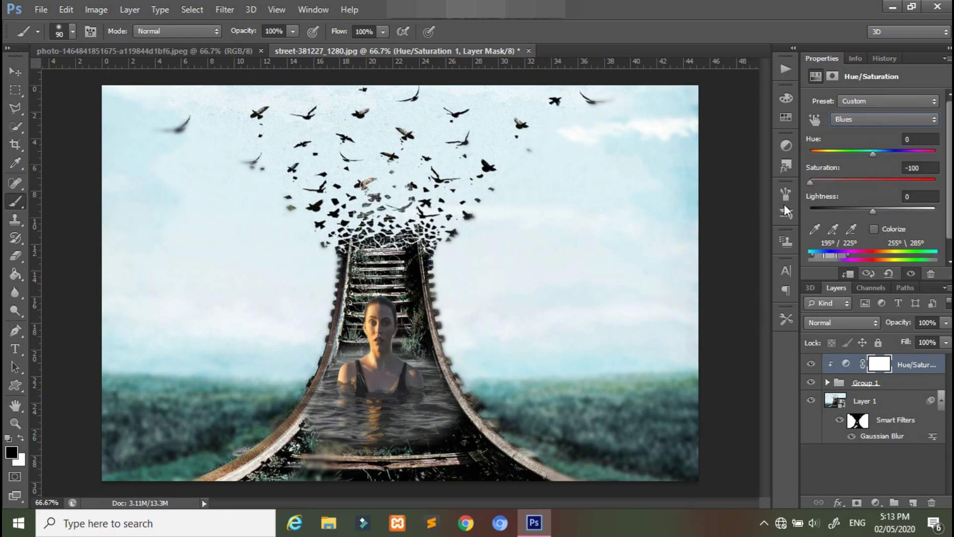
{"action": "left_click", "coordinate": [857, 420]}
{"action": "key", "text": "z"}
{"action": "key", "text": "ctrl+minus"}
{"action": "key", "text": "ctrl+plus"}
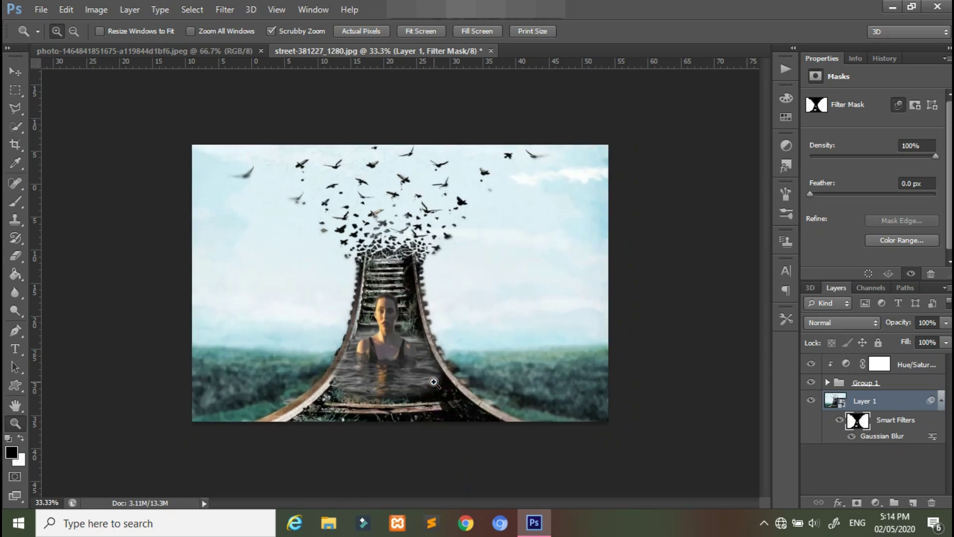
{"action": "left_click", "coordinate": [876, 502]}
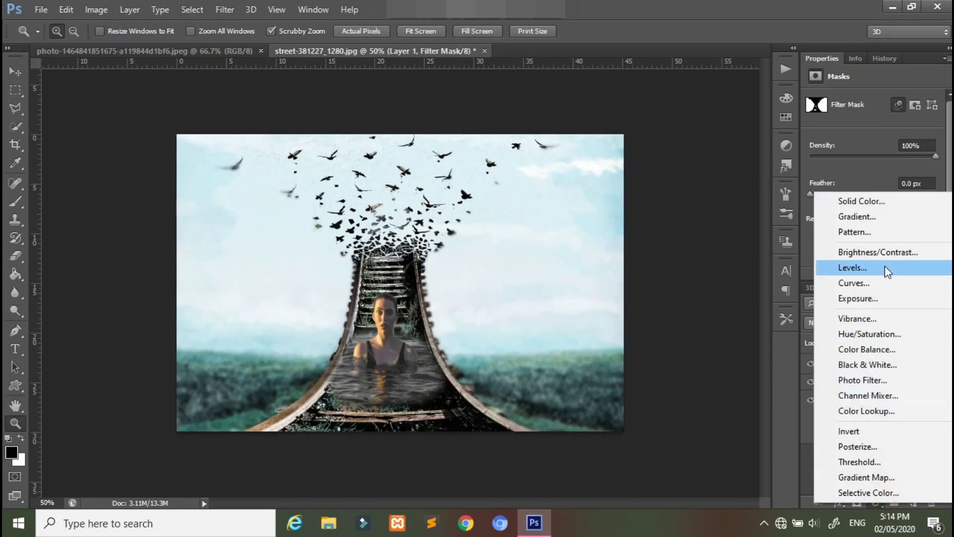
Give Layer 1 a black-to-white Gradient Overlay at 43% opacity, then add empty Layer 3 on top.
{"action": "left_click", "coordinate": [691, 315]}
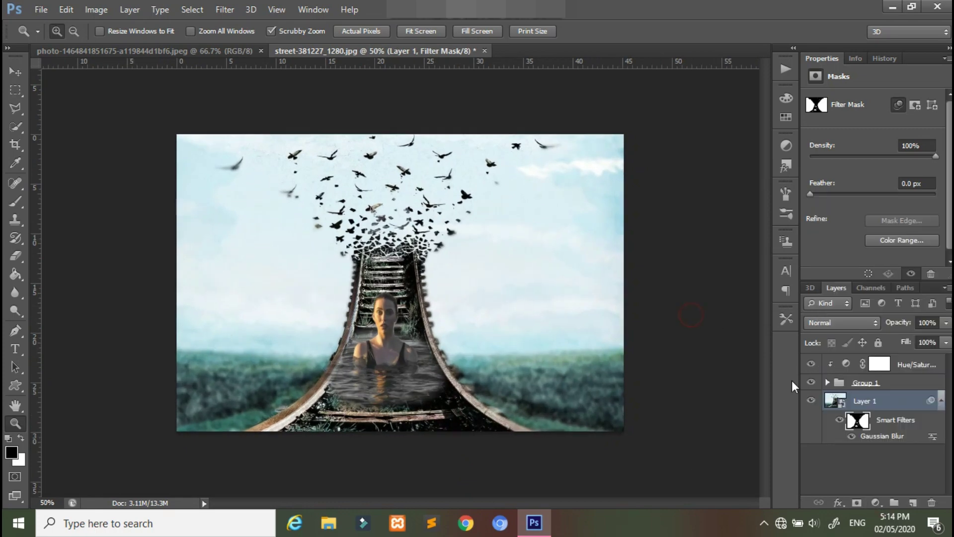
{"action": "right_click", "coordinate": [916, 400]}
{"action": "left_click", "coordinate": [698, 74]}
{"action": "left_click", "coordinate": [565, 298]}
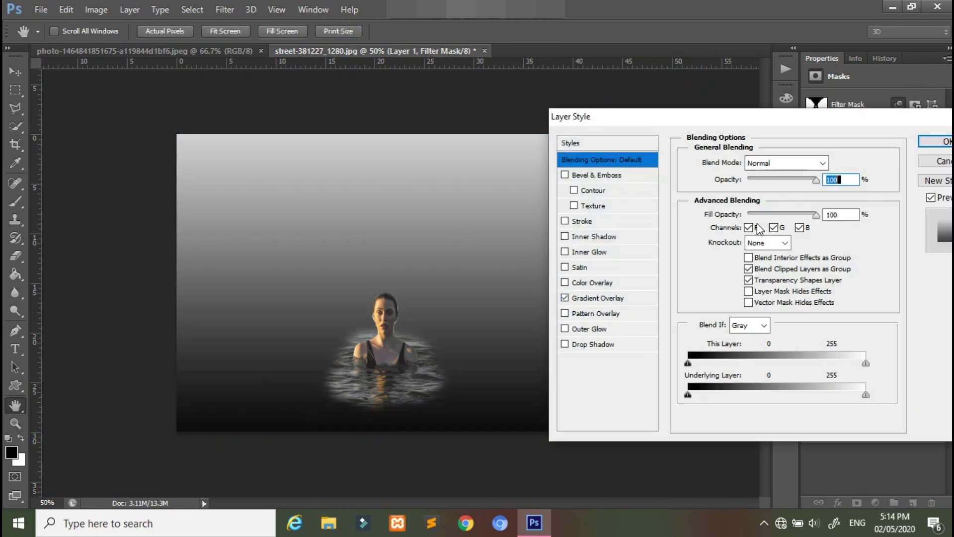
{"action": "left_click", "coordinate": [602, 299]}
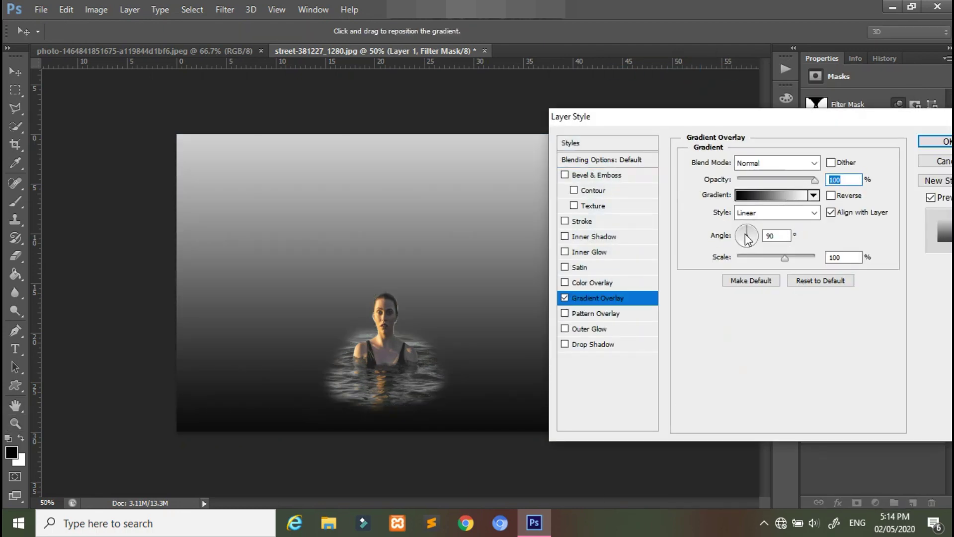
{"action": "left_click", "coordinate": [731, 239]}
{"action": "left_click_drag", "start_coordinate": [810, 179], "coordinate": [771, 180]}
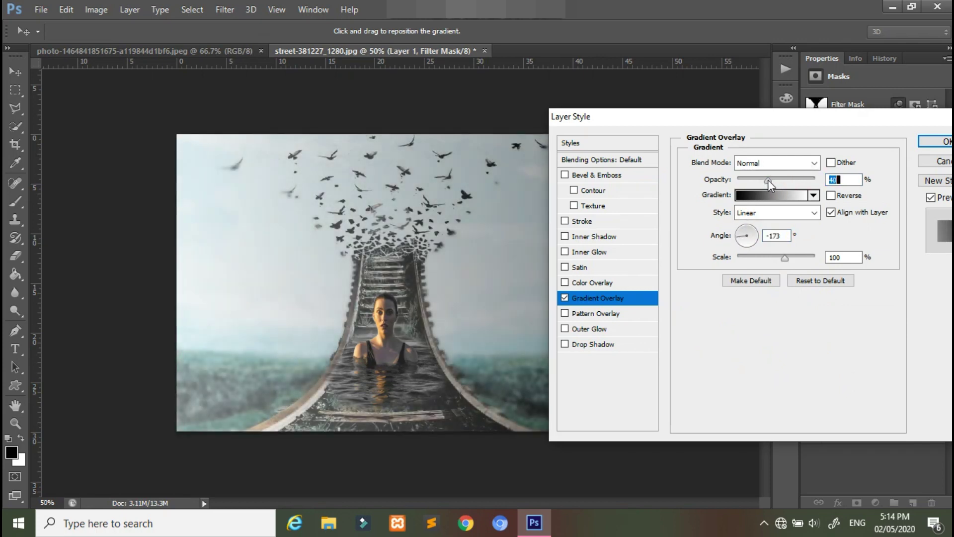
{"action": "left_click", "coordinate": [944, 142]}
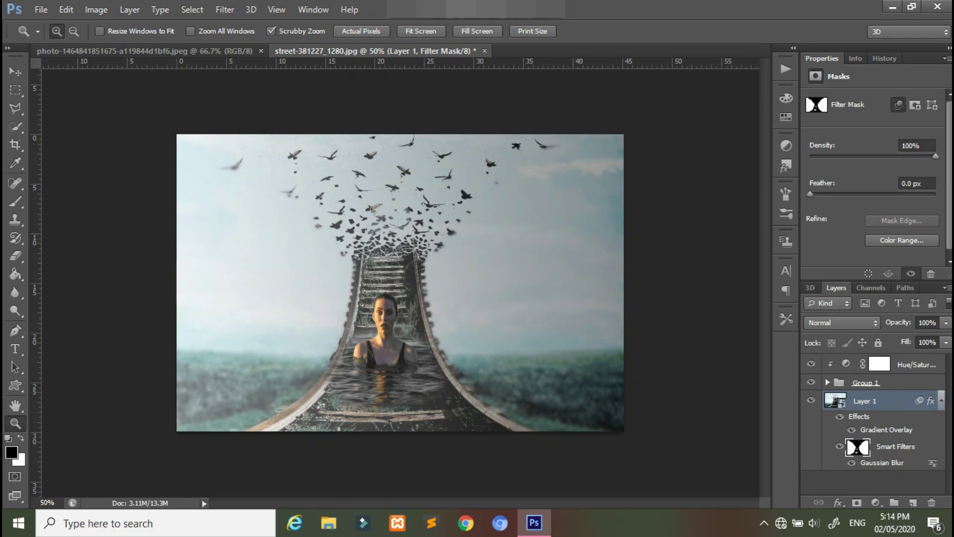
{"action": "left_click", "coordinate": [892, 365]}
{"action": "left_click", "coordinate": [911, 502]}
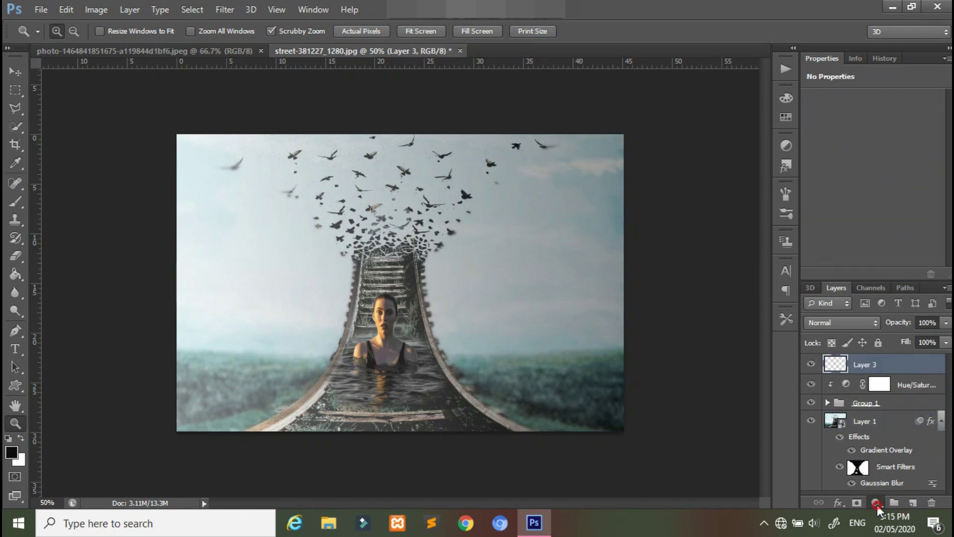
Add a pure black Solid Color fill layer.
{"action": "left_click", "coordinate": [875, 503]}
{"action": "left_click", "coordinate": [847, 200]}
{"action": "left_click", "coordinate": [550, 377]}
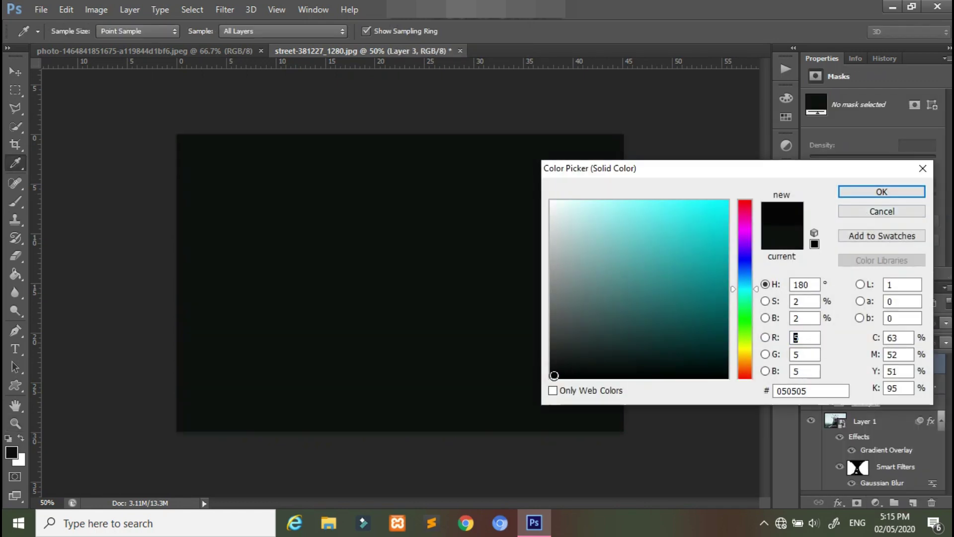
{"action": "left_click", "coordinate": [873, 192]}
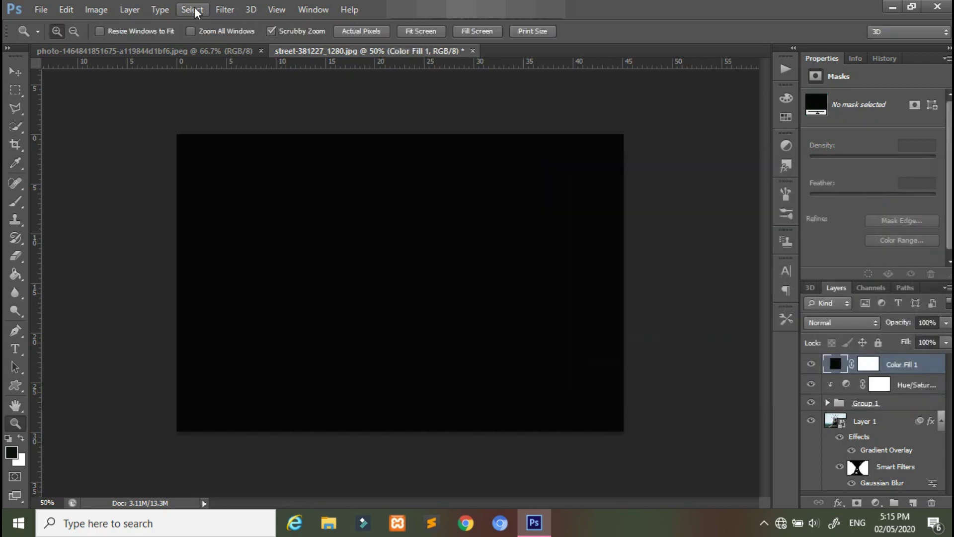
Rasterize the fill and render a Lens Flare onto it.
{"action": "left_click", "coordinate": [224, 10]}
{"action": "left_click", "coordinate": [378, 164]}
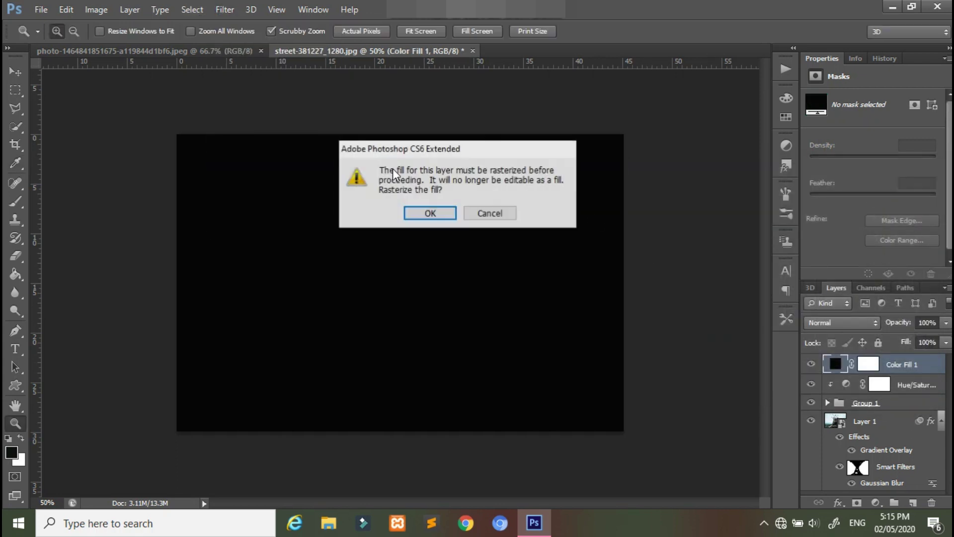
{"action": "left_click", "coordinate": [429, 213]}
{"action": "left_click_drag", "start_coordinate": [427, 174], "coordinate": [422, 178]}
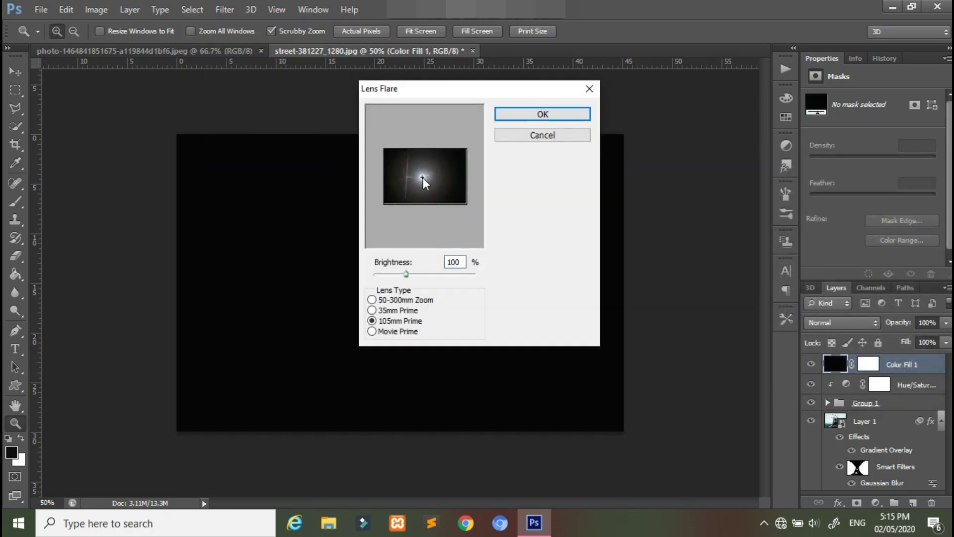
{"action": "left_click", "coordinate": [521, 116]}
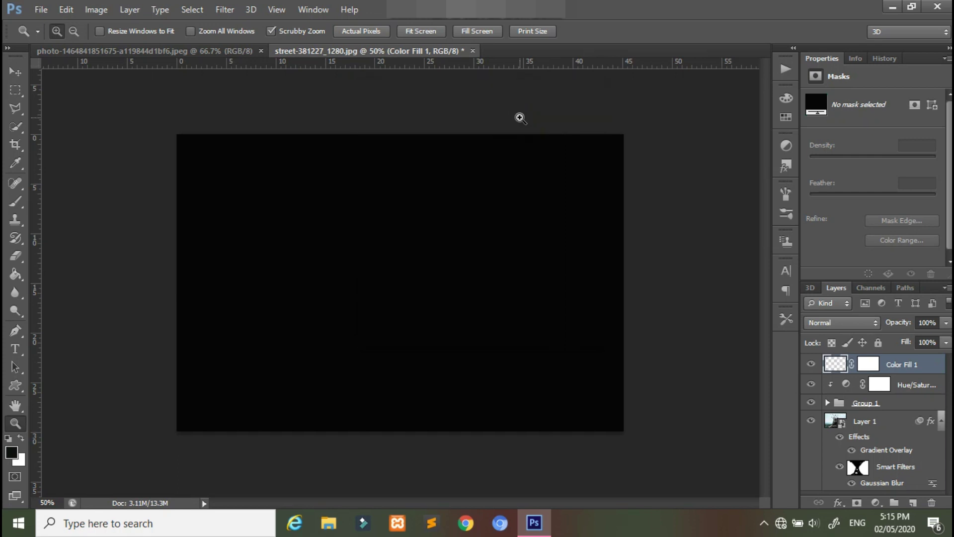
Blur the flare layer with a 9.2 px Gaussian Blur and set it to Screen.
{"action": "left_click", "coordinate": [227, 9]}
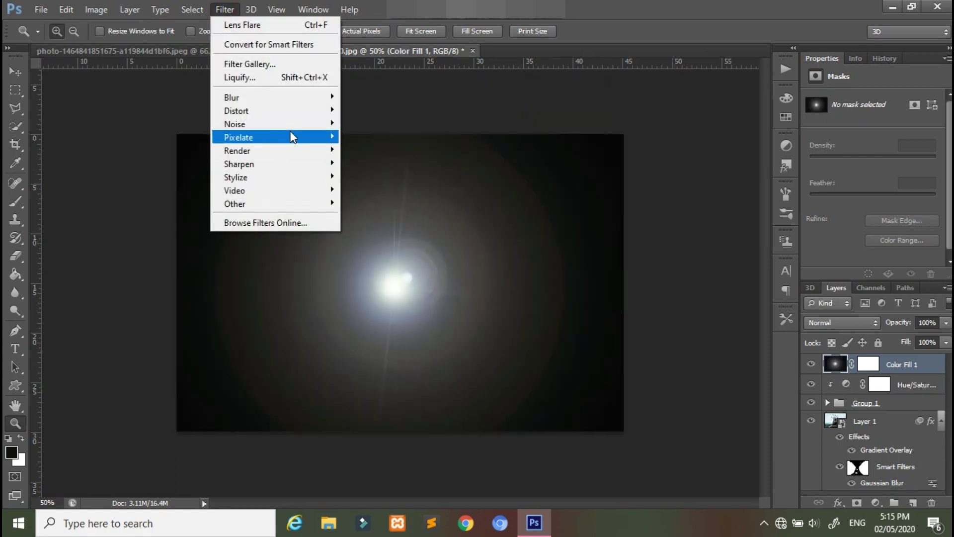
{"action": "left_click", "coordinate": [395, 180]}
{"action": "left_click_drag", "start_coordinate": [731, 287], "coordinate": [732, 288]}
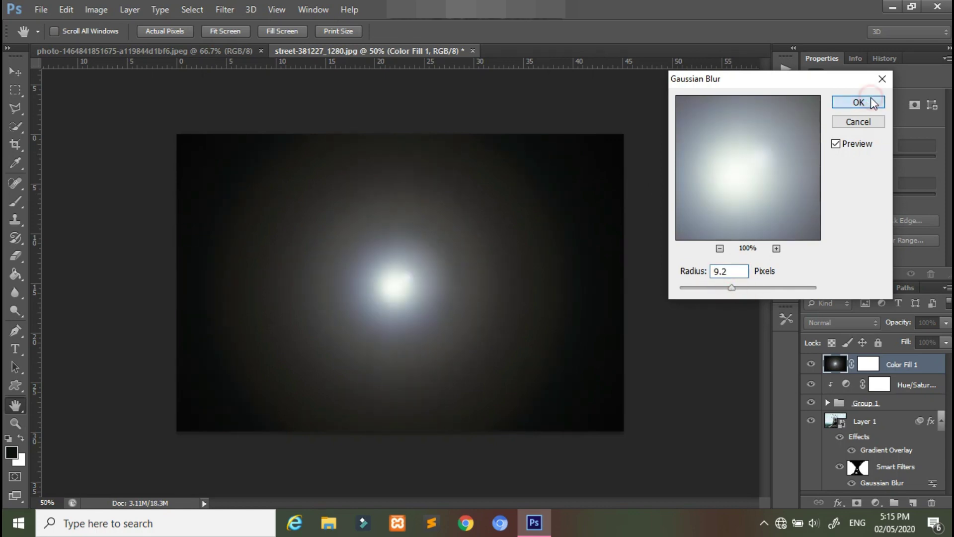
{"action": "left_click", "coordinate": [871, 102]}
{"action": "left_click", "coordinate": [839, 323]}
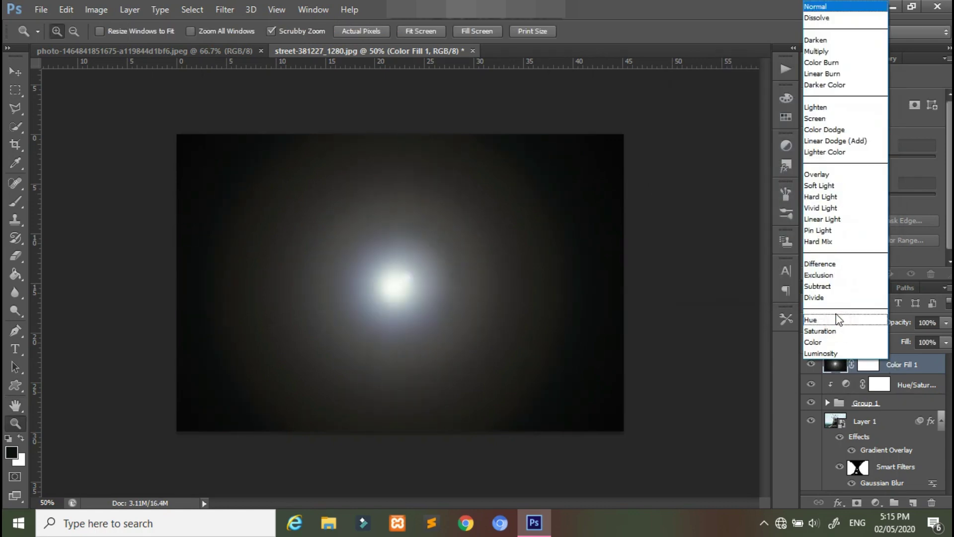
{"action": "left_click", "coordinate": [815, 120]}
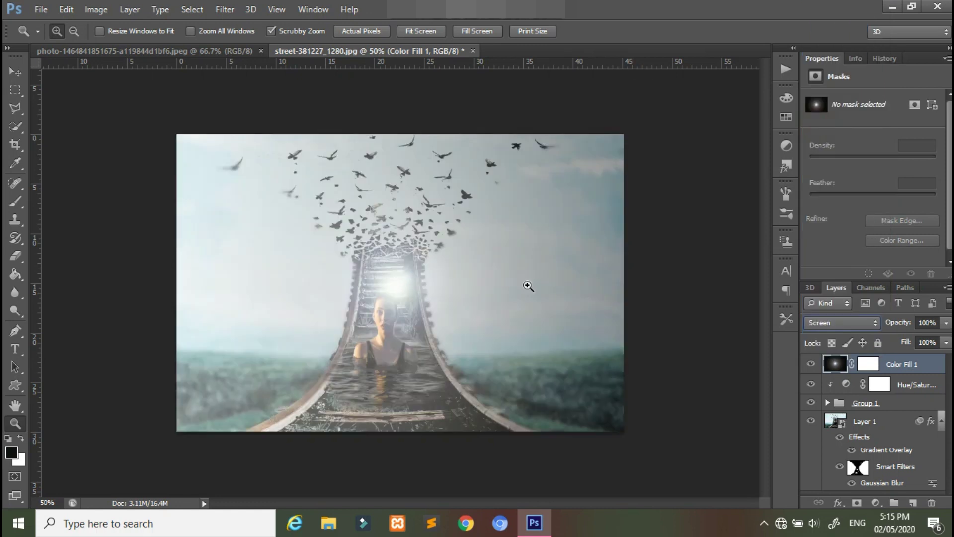
Enlarge the lens-flare glow and move it up-left into the sky beside the tracks.
{"action": "key", "text": "ctrl+t"}
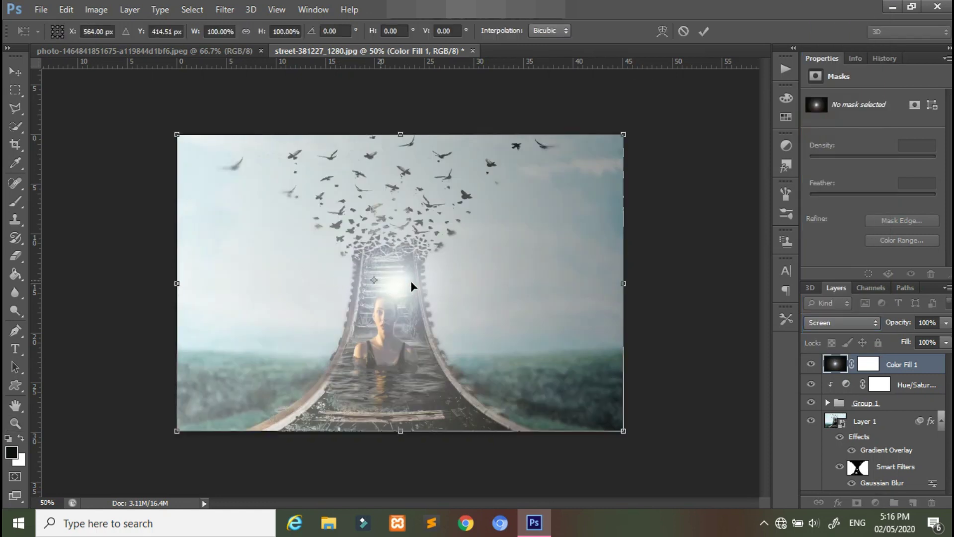
{"action": "left_click_drag", "start_coordinate": [404, 280], "coordinate": [258, 274]}
{"action": "left_click_drag", "start_coordinate": [469, 121], "coordinate": [545, 86]}
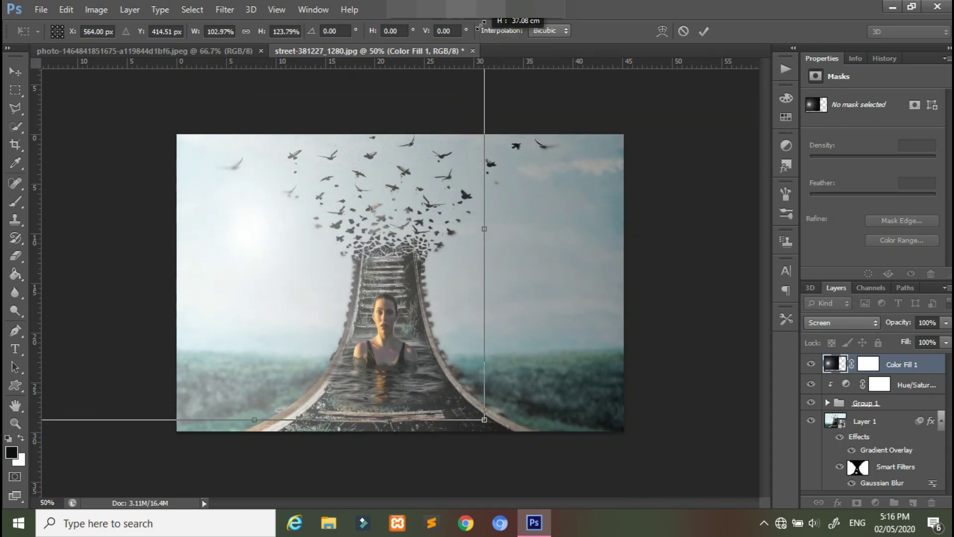
{"action": "left_click_drag", "start_coordinate": [453, 258], "coordinate": [393, 241]}
{"action": "left_click_drag", "start_coordinate": [488, 73], "coordinate": [559, 71]}
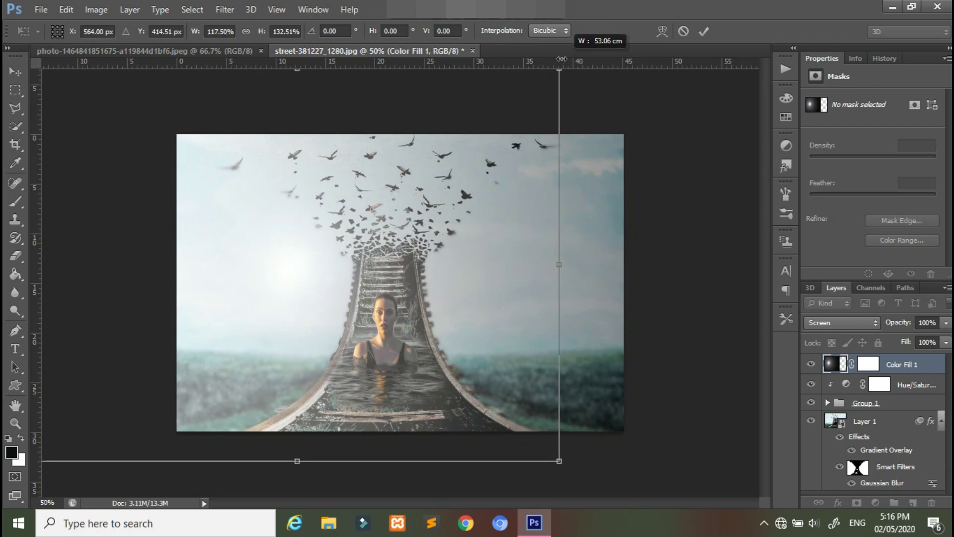
{"action": "left_click", "coordinate": [703, 30]}
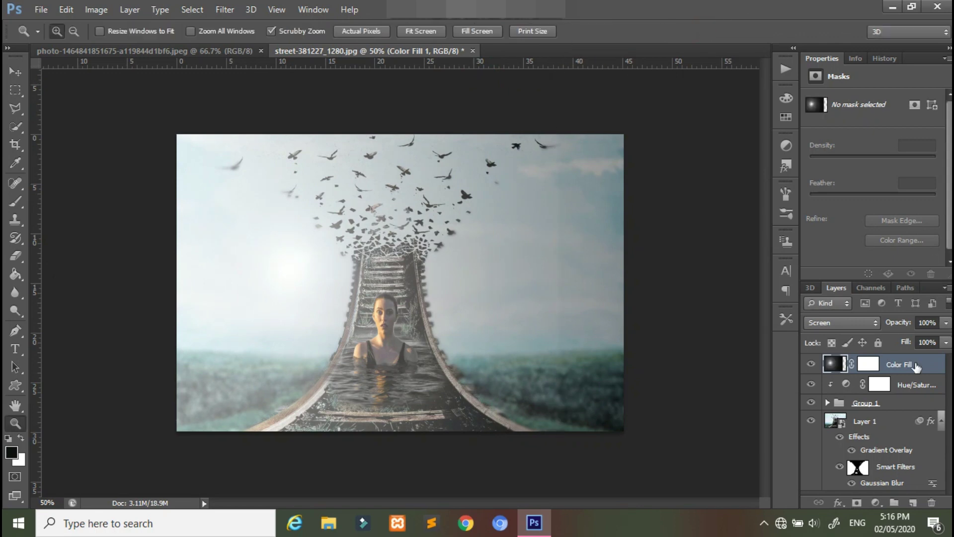
{"action": "left_click", "coordinate": [876, 503]}
Add a Hue/Saturation clipped to Color Fill 1, colorized at Hue 70 and Saturation 41.
{"action": "left_click", "coordinate": [865, 333]}
{"action": "left_click", "coordinate": [848, 273]}
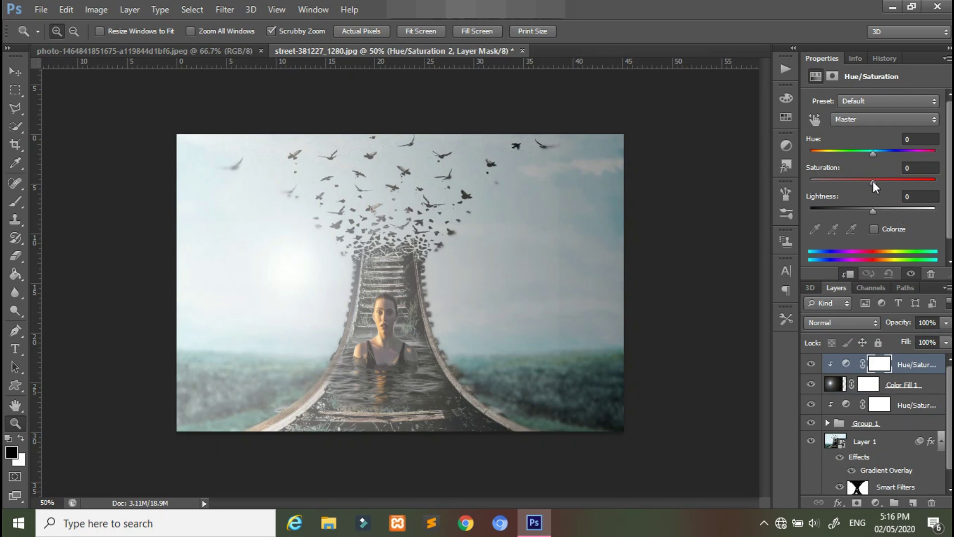
{"action": "left_click", "coordinate": [874, 231]}
{"action": "mouse_move", "coordinate": [871, 156]}
{"action": "left_mouse_down"}
{"action": "mouse_move", "coordinate": [834, 151]}
{"action": "mouse_move", "coordinate": [861, 183]}
{"action": "left_mouse_up"}
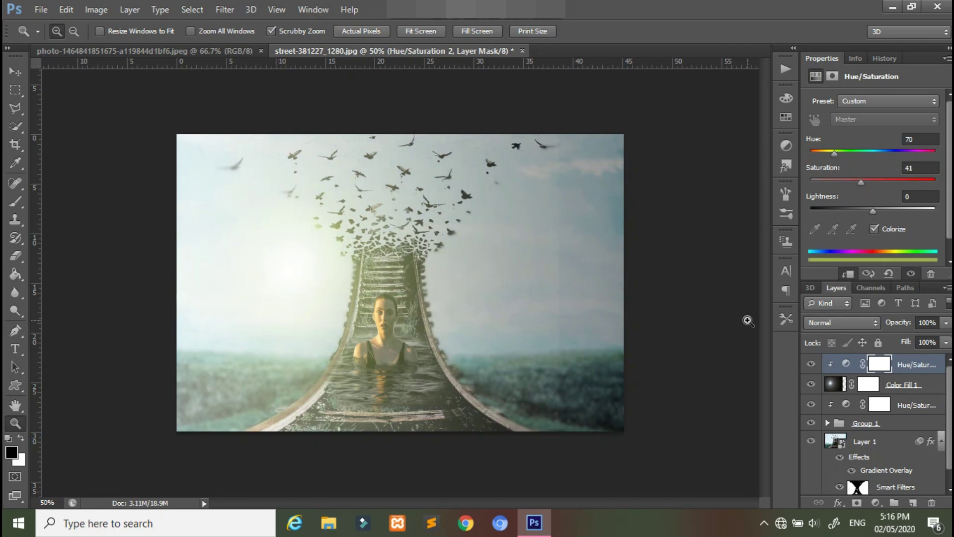
{"action": "key", "text": "ctrl+plus"}
{"action": "key", "text": "ctrl+plus"}
{"action": "key", "text": "ctrl+minus"}
{"action": "key", "text": "ctrl+minus"}
Add a Selective Color layer with Neutrals Cyan -5 and Blacks Black +32.
{"action": "left_click", "coordinate": [881, 501]}
{"action": "left_click", "coordinate": [860, 119]}
{"action": "left_click", "coordinate": [857, 206]}
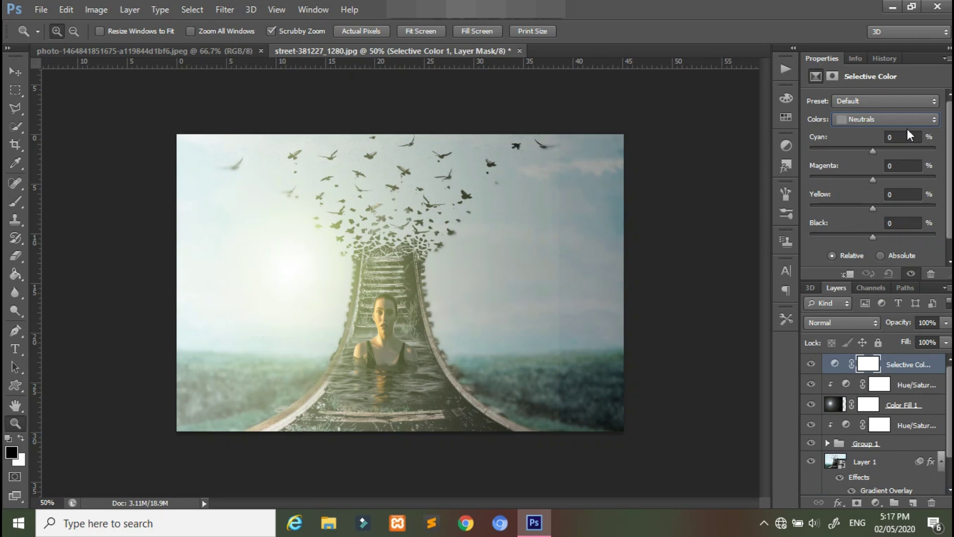
{"action": "type", "text": "5"}
{"action": "left_click", "coordinate": [898, 195]}
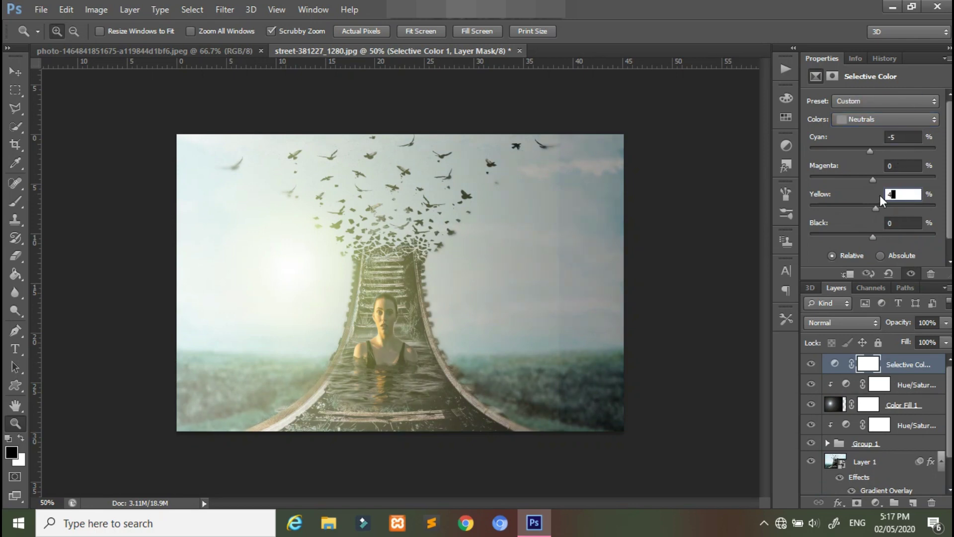
{"action": "left_click", "coordinate": [861, 119]}
{"action": "left_click", "coordinate": [854, 221]}
{"action": "left_click_drag", "start_coordinate": [872, 237], "coordinate": [893, 236]}
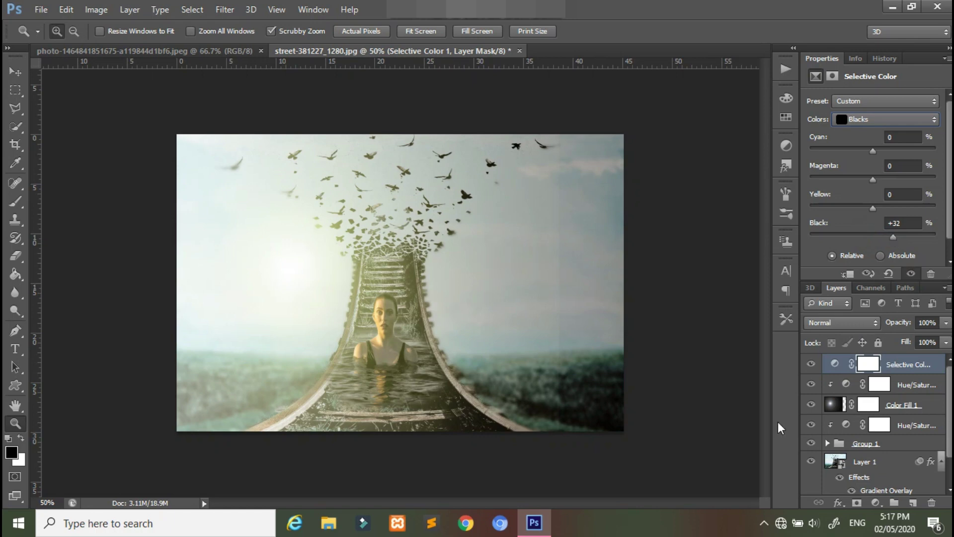
{"action": "left_click", "coordinate": [837, 406]}
Free-transform the Color Fill 1 glow mask narrower and taller, positioned over the left sky.
{"action": "left_click", "coordinate": [868, 404]}
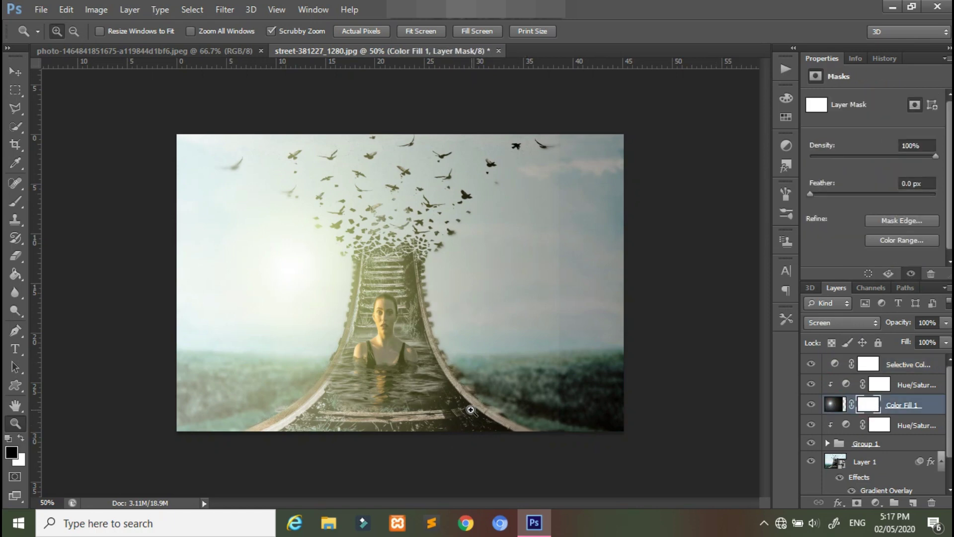
{"action": "key", "text": "b"}
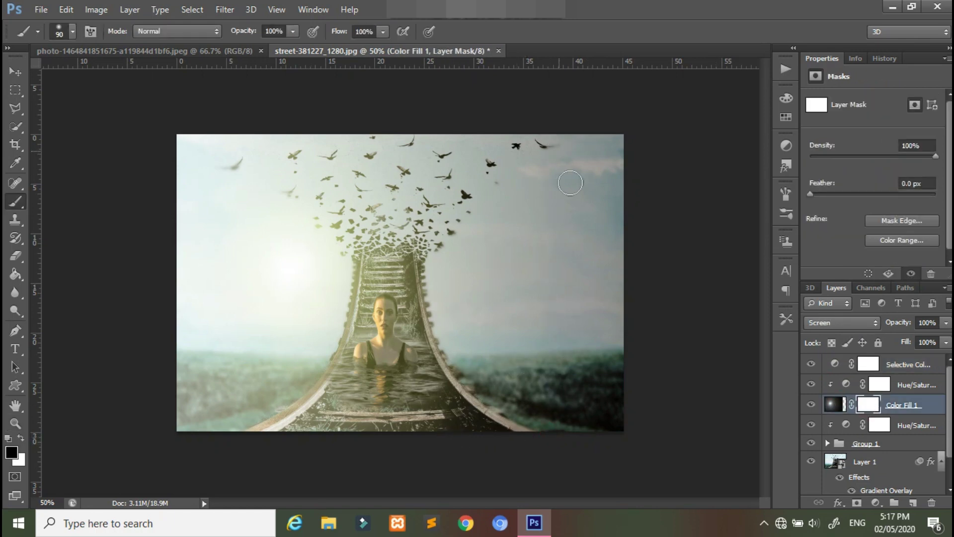
{"action": "key", "text": "ctrl+t"}
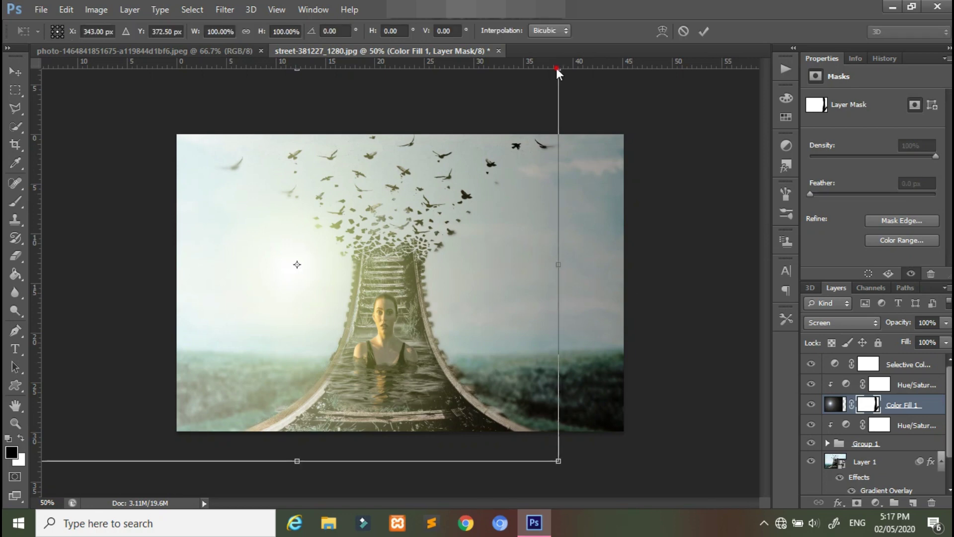
{"action": "mouse_move", "coordinate": [559, 461]}
{"action": "left_mouse_down"}
{"action": "mouse_move", "coordinate": [479, 447]}
{"action": "mouse_move", "coordinate": [469, 461]}
{"action": "left_mouse_up"}
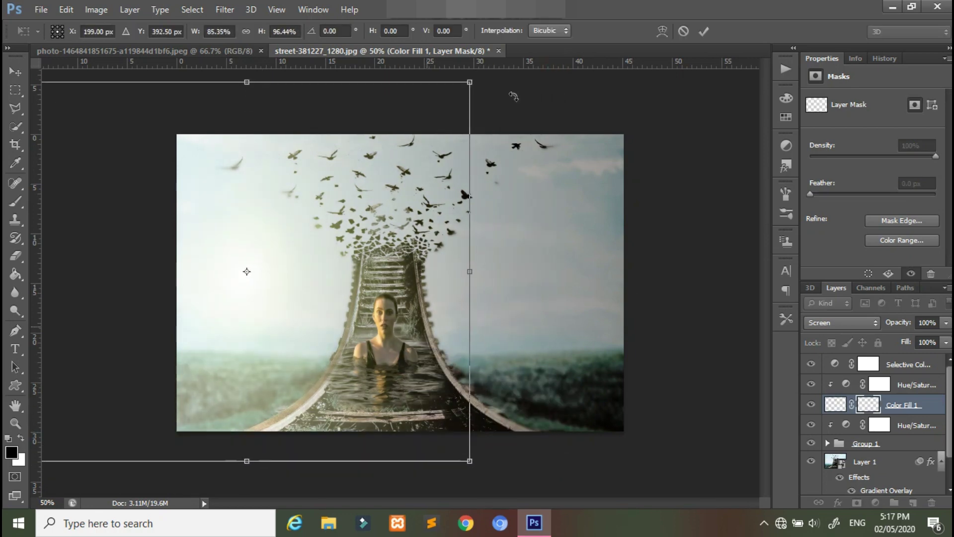
{"action": "left_click_drag", "start_coordinate": [469, 82], "coordinate": [489, 75]}
{"action": "left_click_drag", "start_coordinate": [382, 268], "coordinate": [402, 283]}
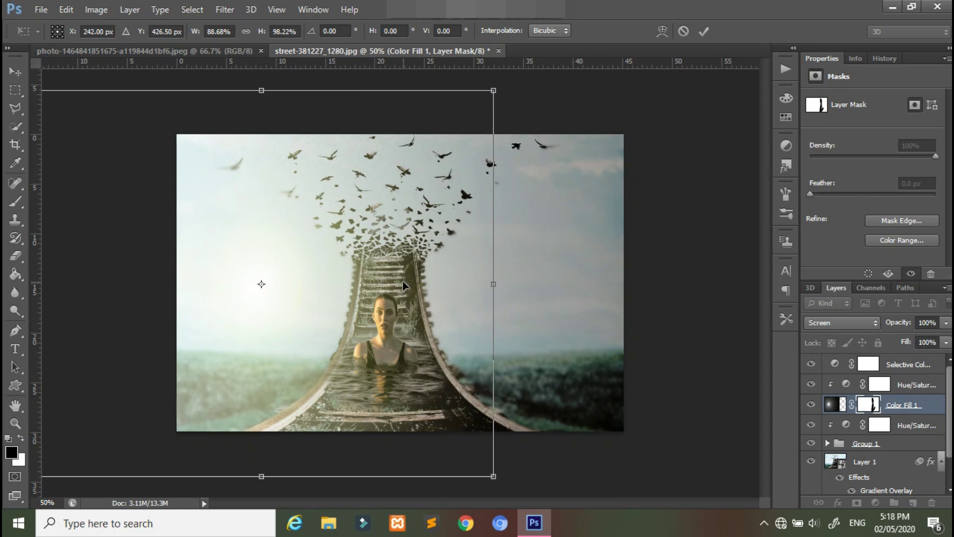
{"action": "mouse_move", "coordinate": [493, 91]}
{"action": "left_mouse_down"}
{"action": "mouse_move", "coordinate": [498, 52]}
{"action": "mouse_move", "coordinate": [493, 70]}
{"action": "left_mouse_up"}
{"action": "left_click_drag", "start_coordinate": [379, 273], "coordinate": [367, 285]}
{"action": "left_click", "coordinate": [703, 31]}
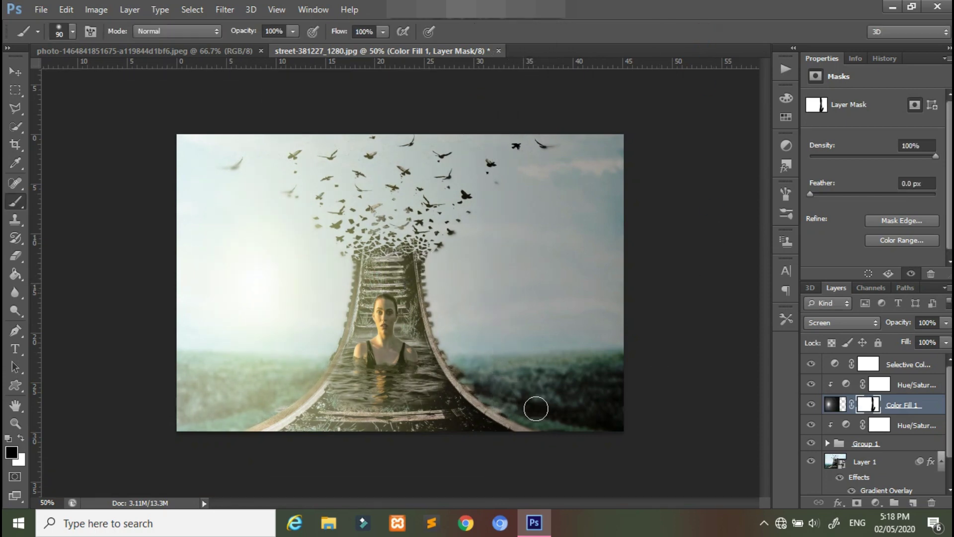
{"action": "left_click", "coordinate": [899, 360]}
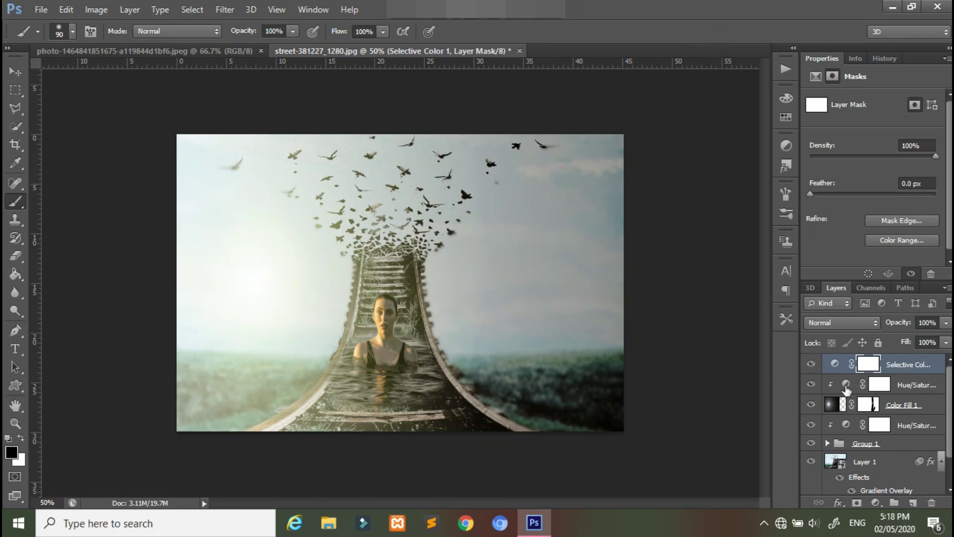
Add a Hue/Saturation adjustment layer with Saturation raised to +48.
{"action": "left_click", "coordinate": [875, 502]}
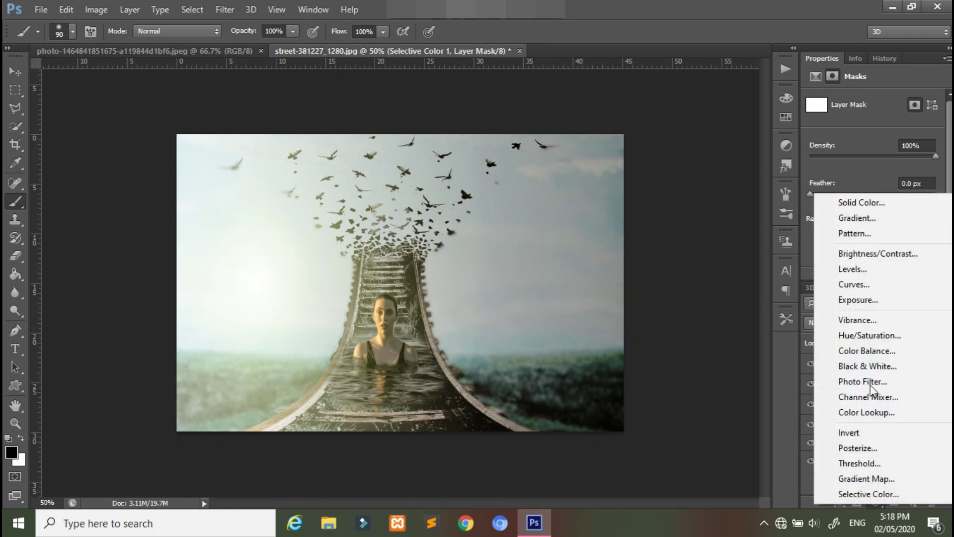
{"action": "left_click", "coordinate": [867, 335]}
{"action": "mouse_move", "coordinate": [873, 182]}
{"action": "left_mouse_down"}
{"action": "mouse_move", "coordinate": [903, 181]}
{"action": "mouse_move", "coordinate": [869, 154]}
{"action": "left_mouse_up"}
Add a Curves adjustment layer with the midpoint pulled down from 92 to 70.
{"action": "left_click", "coordinate": [875, 502]}
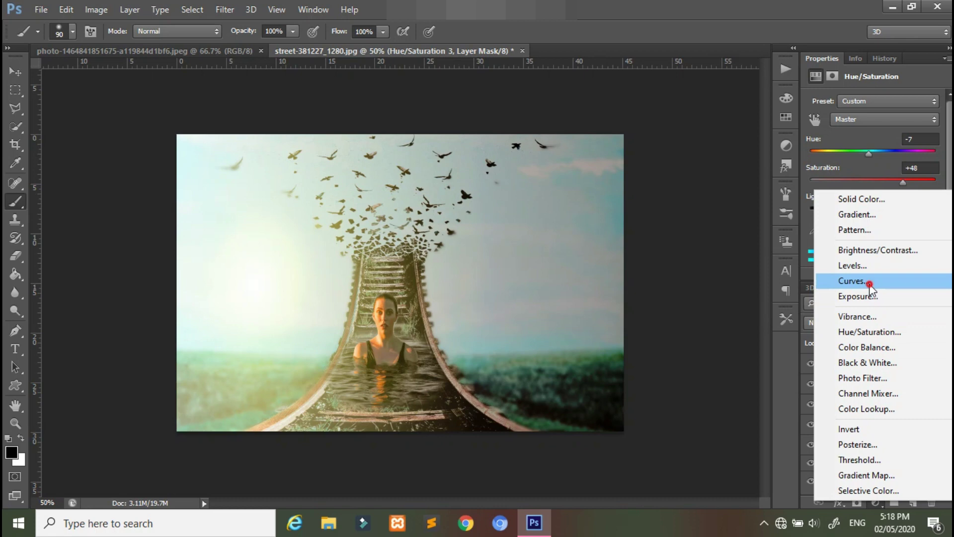
{"action": "left_click", "coordinate": [854, 281]}
{"action": "left_click_drag", "start_coordinate": [872, 195], "coordinate": [871, 202]}
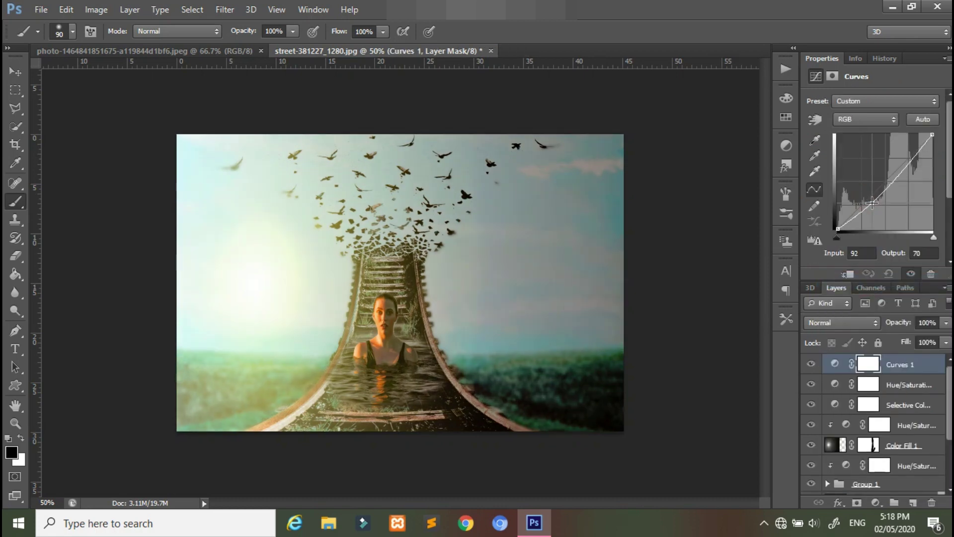